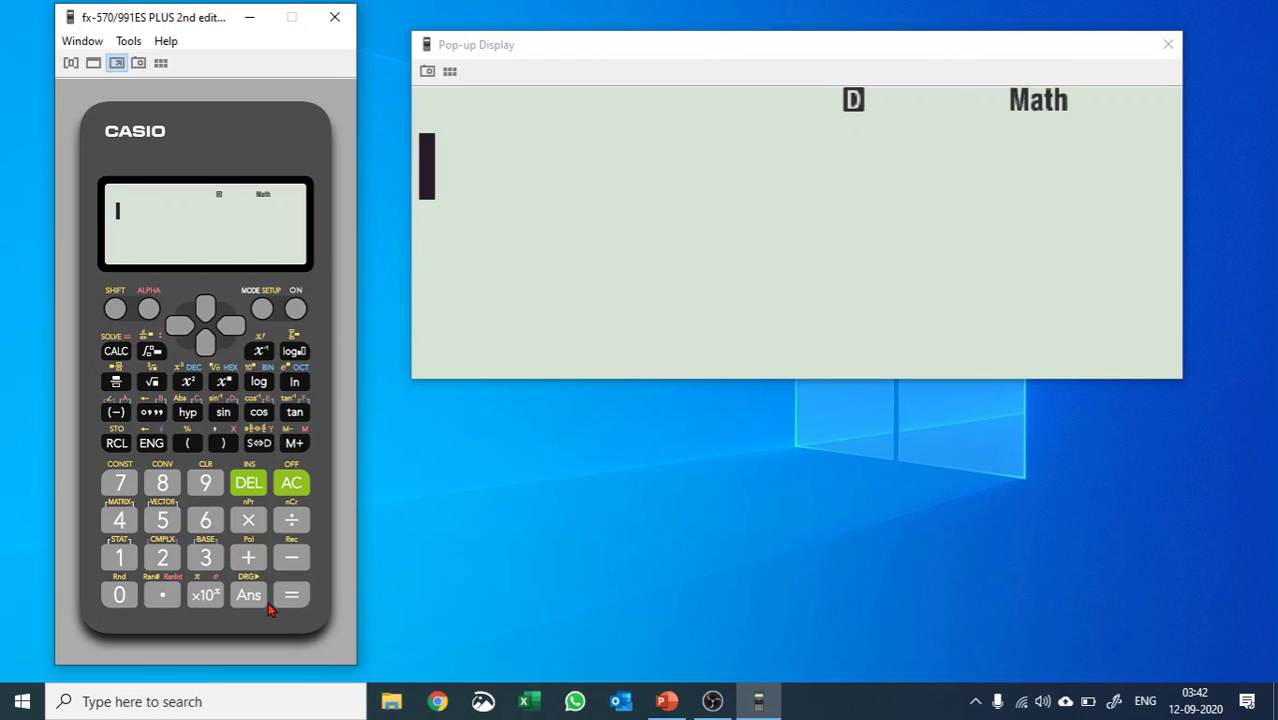
Enter the expression 2X+1, using ALPHA for the variable X.
left_click(172, 558)
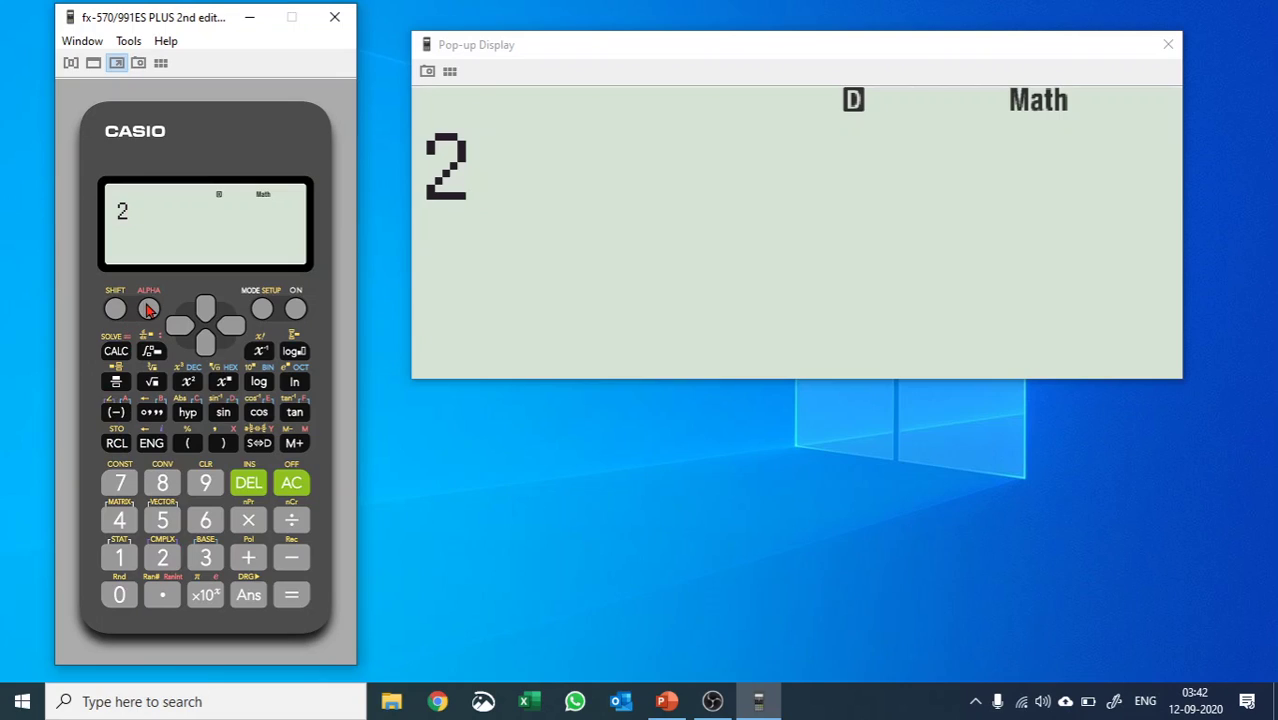
left_click(150, 310)
left_click(222, 443)
left_click(248, 557)
left_click(126, 563)
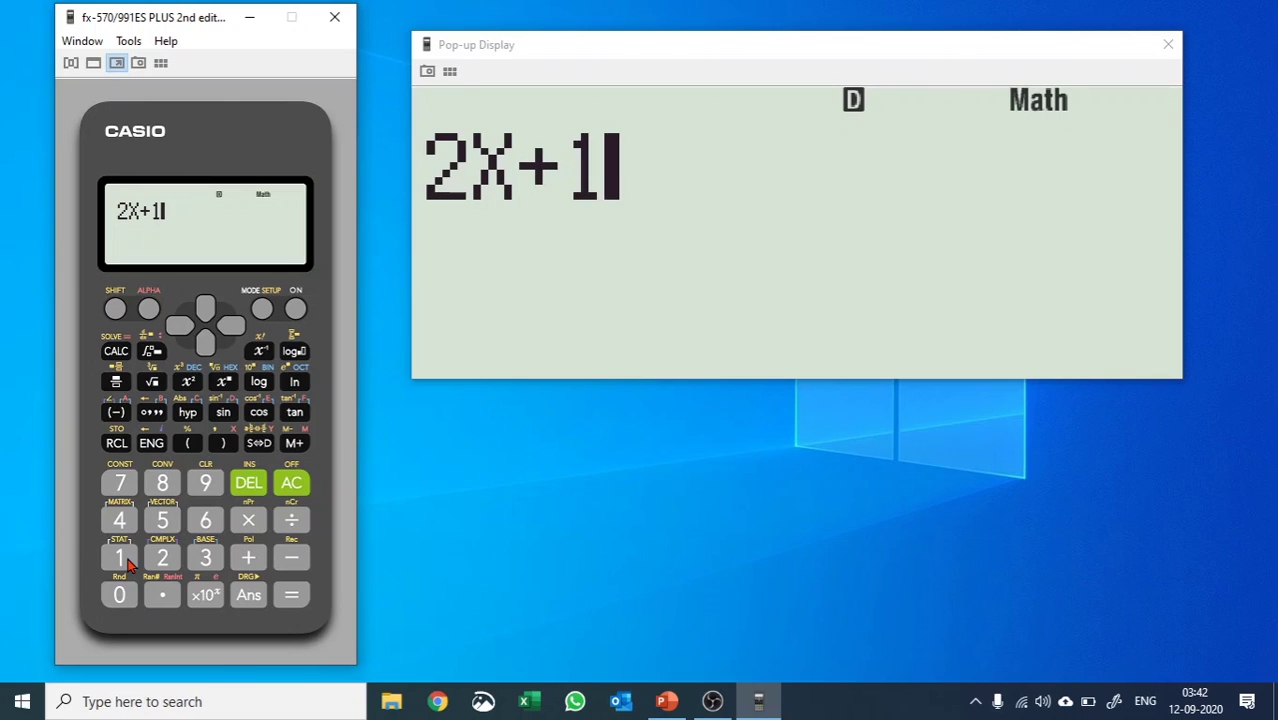
Evaluate 2X+1 with CALC at X=5, giving 11.
left_click(116, 351)
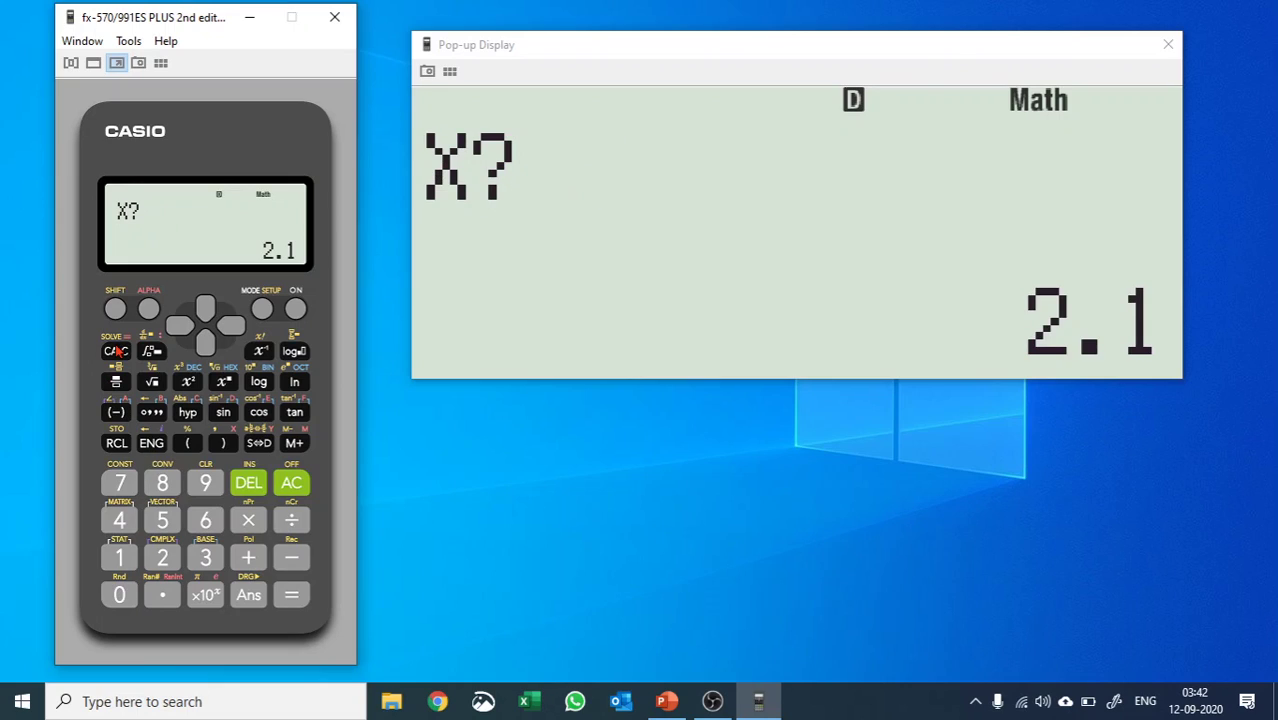
left_click(168, 518)
left_click(293, 596)
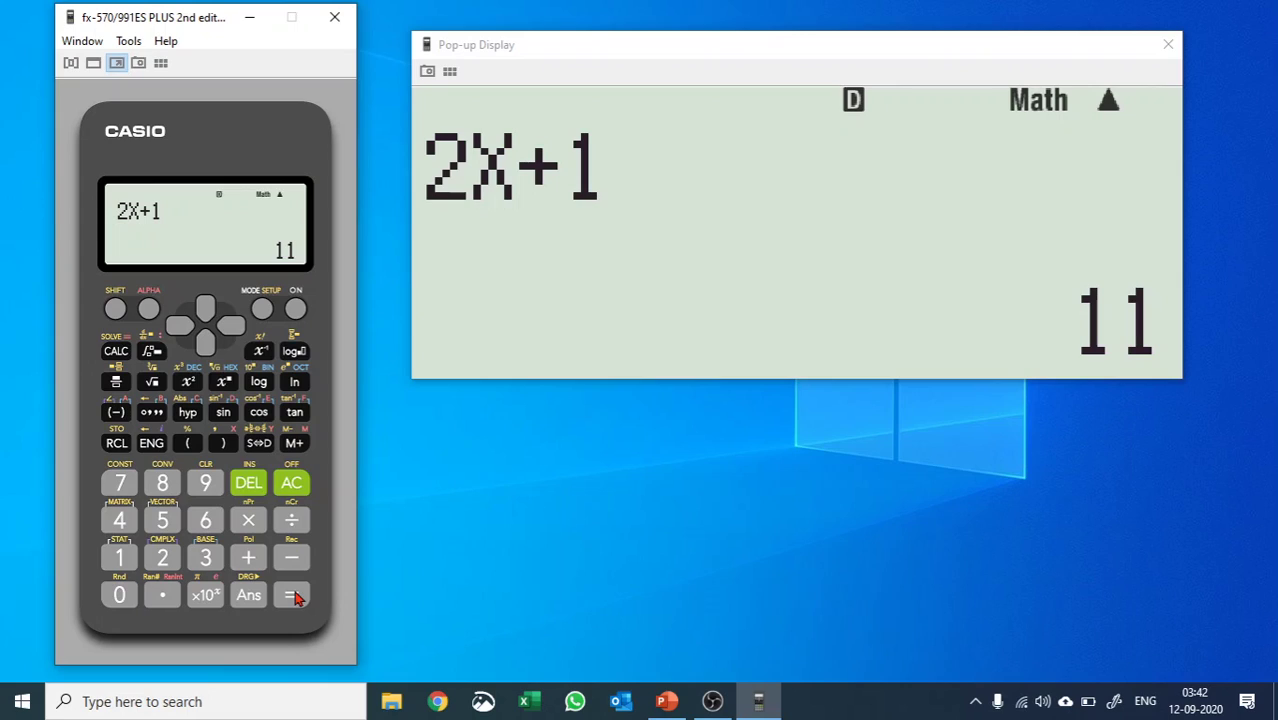
Re-evaluate 2X+1 at X=2, giving 5, then begin a sin( expression.
left_click(114, 352)
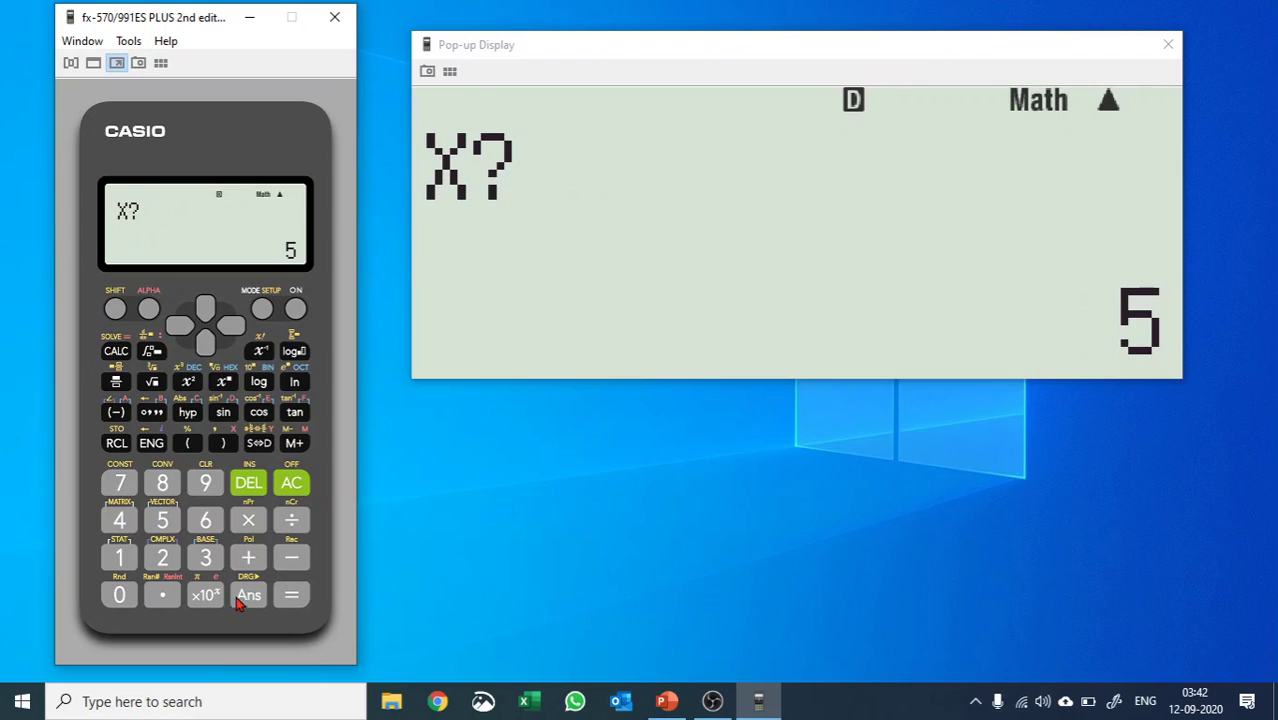
left_click(166, 561)
left_click(301, 597)
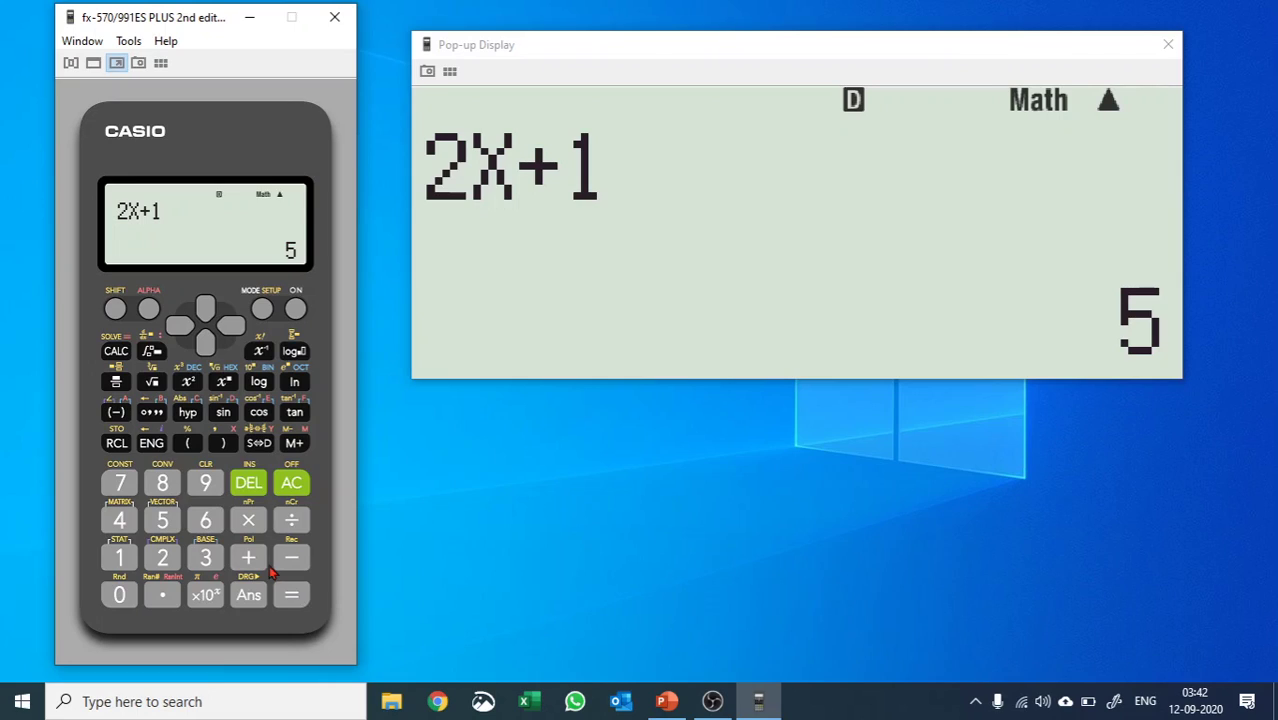
left_click(226, 419)
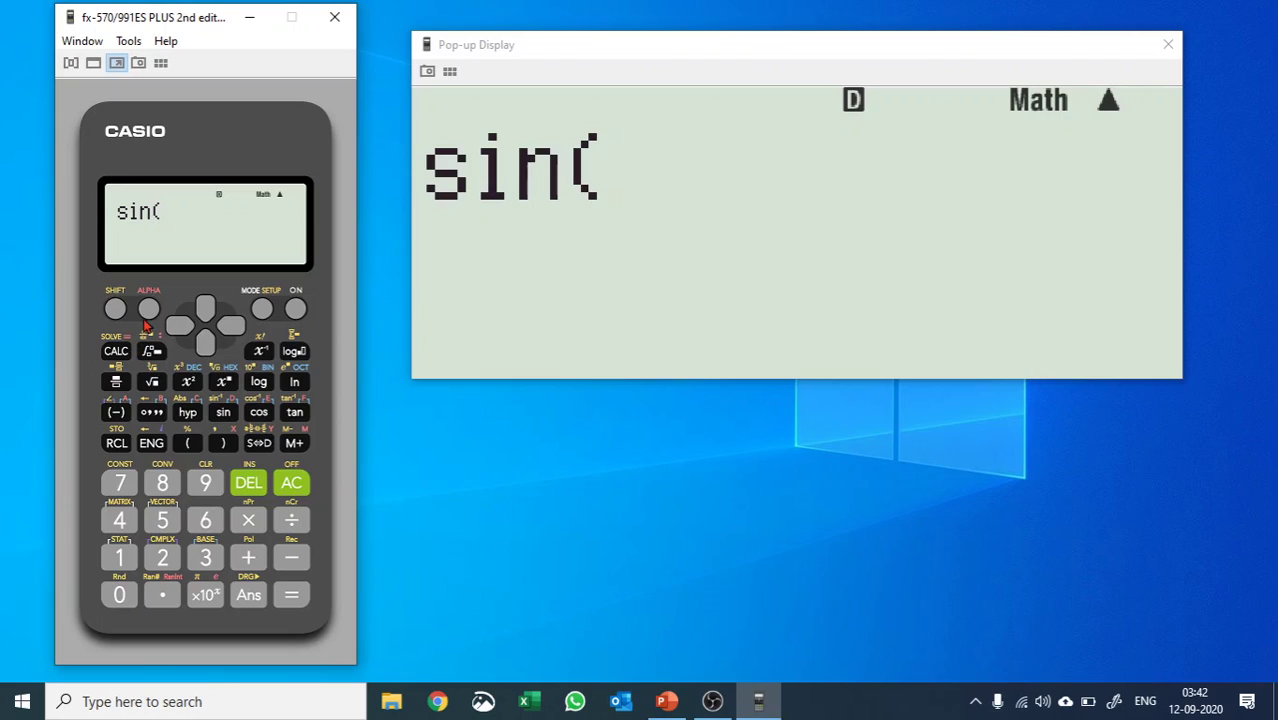
Complete the expression sin(X)+cos(X).
left_click(148, 309)
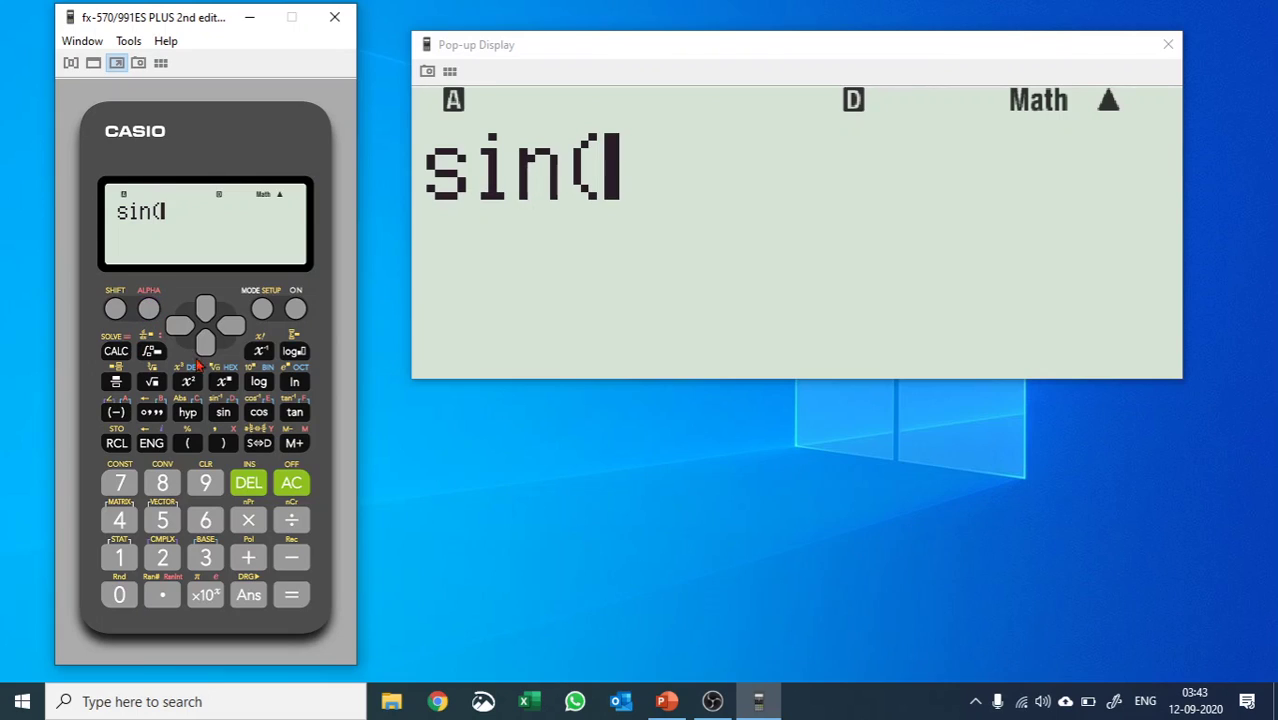
left_click(222, 443)
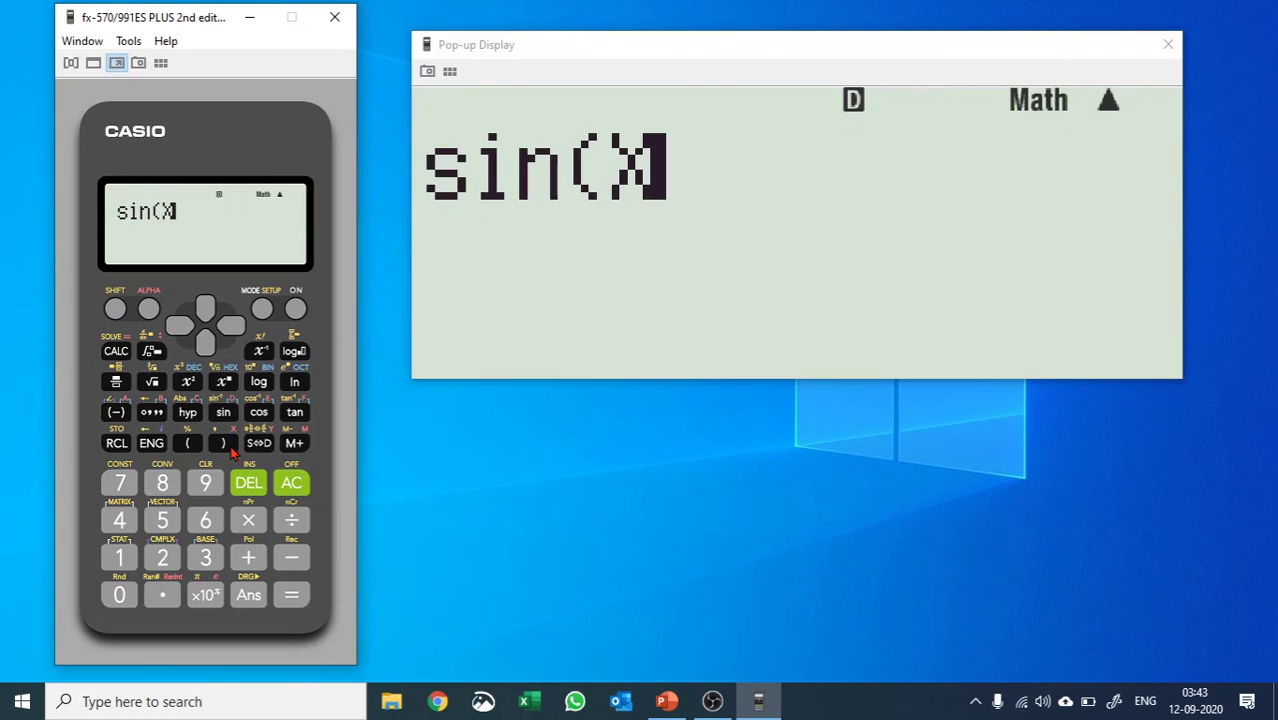
left_click(226, 446)
left_click(249, 560)
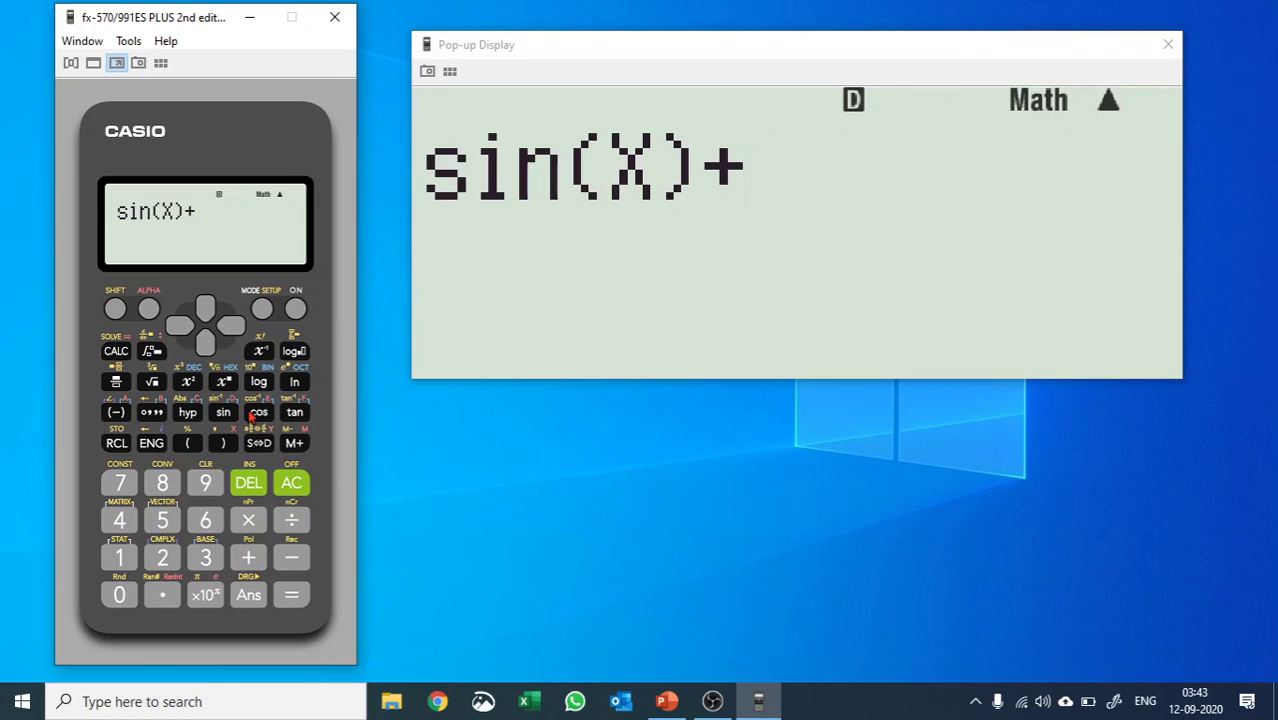
left_click(256, 413)
left_click(148, 309)
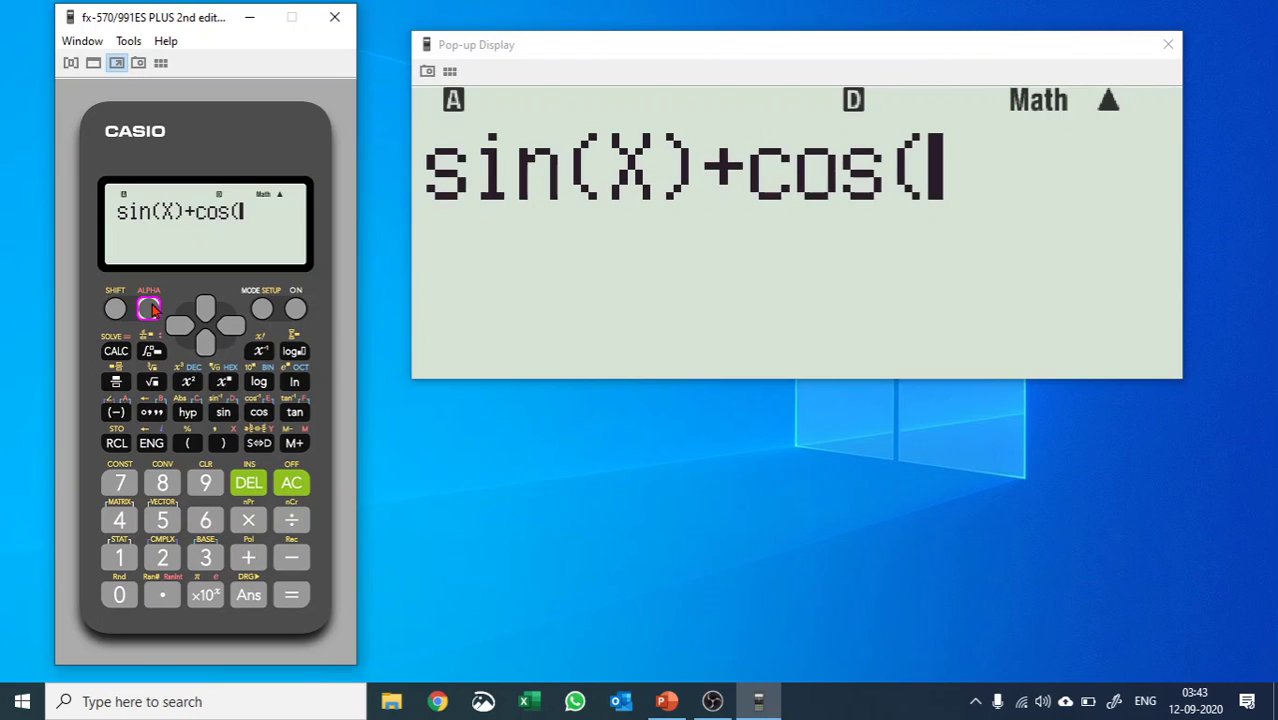
left_click(223, 444)
left_click(226, 446)
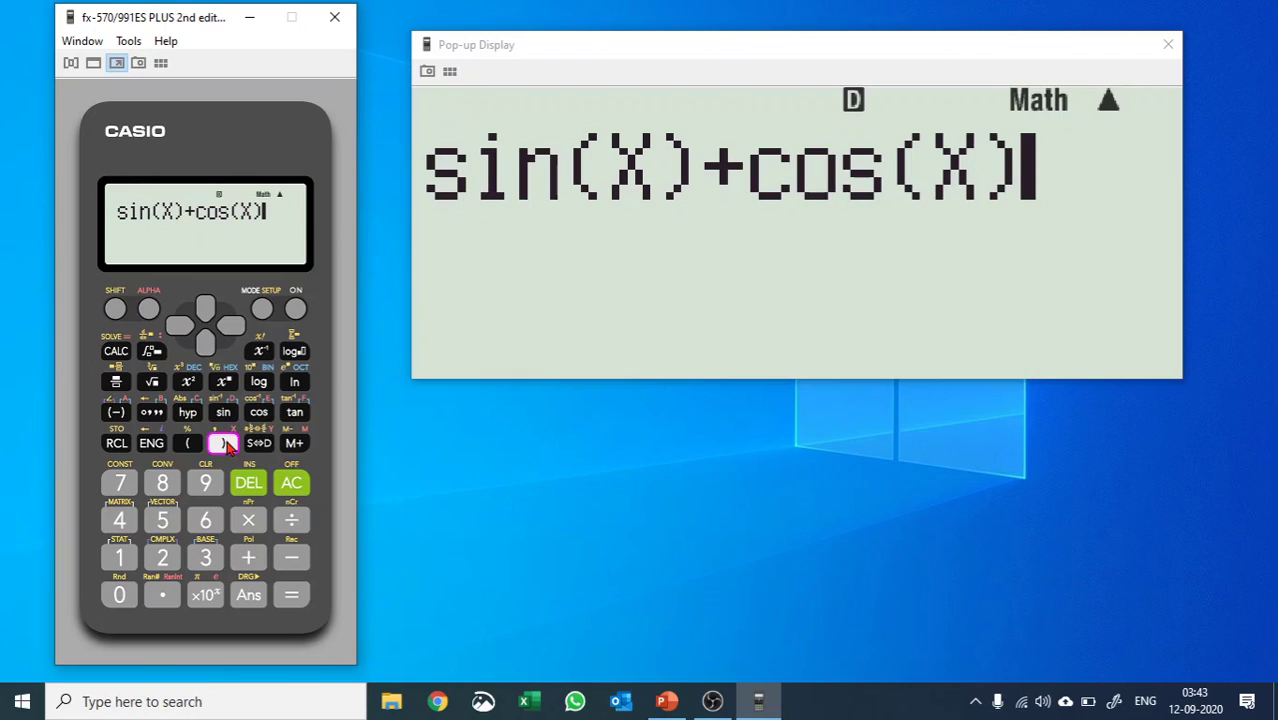
Evaluate sin(X)+cos(X) with CALC at X=10, giving 1.158455931.
left_click(117, 352)
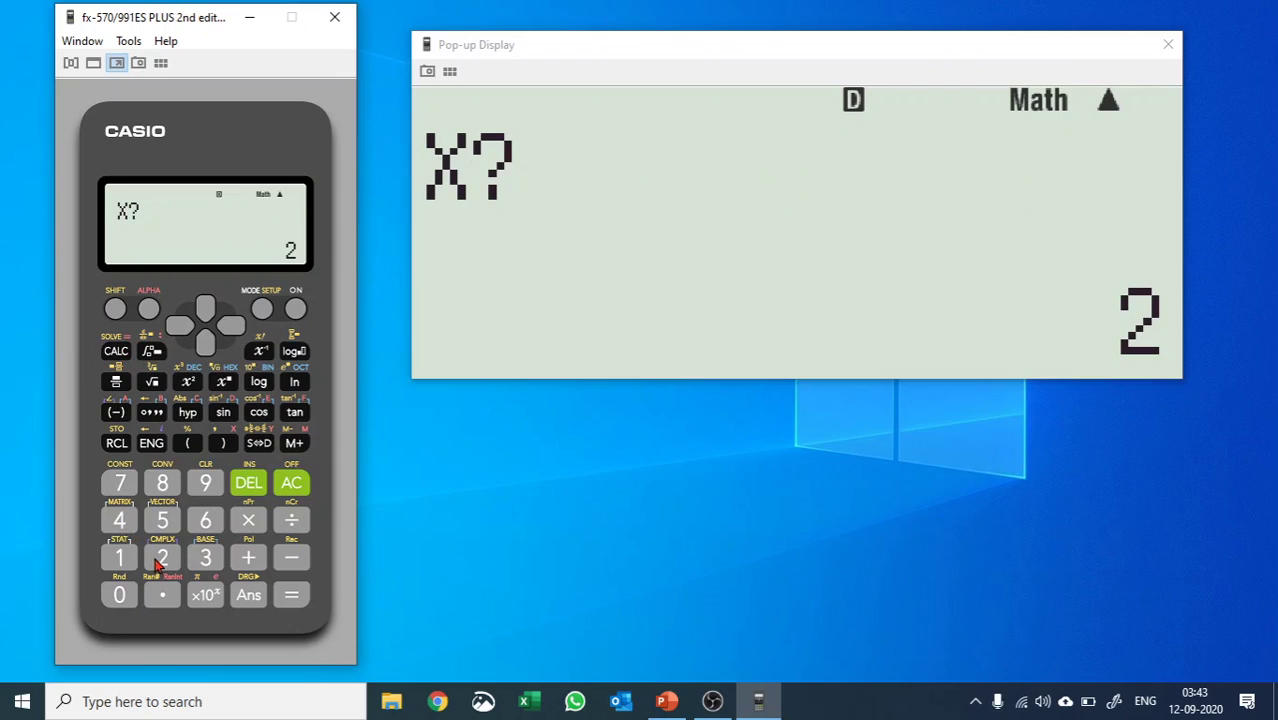
left_click(122, 560)
left_click(120, 597)
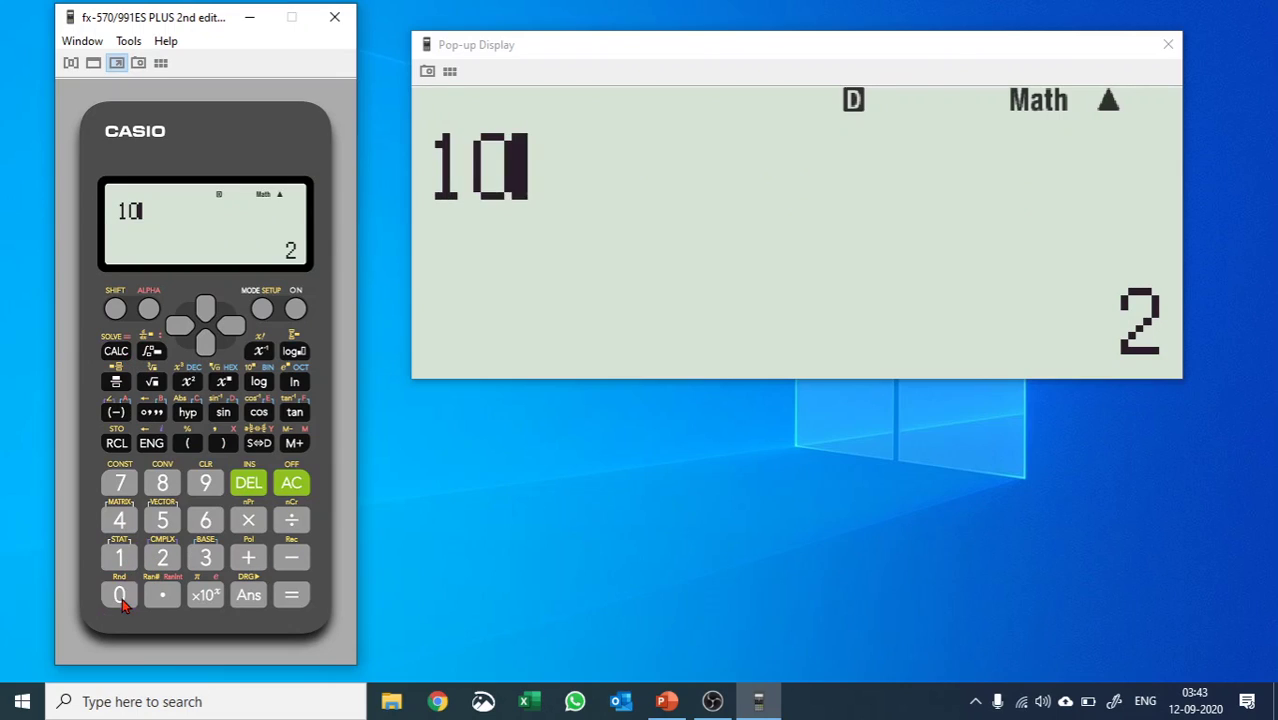
left_click(291, 595)
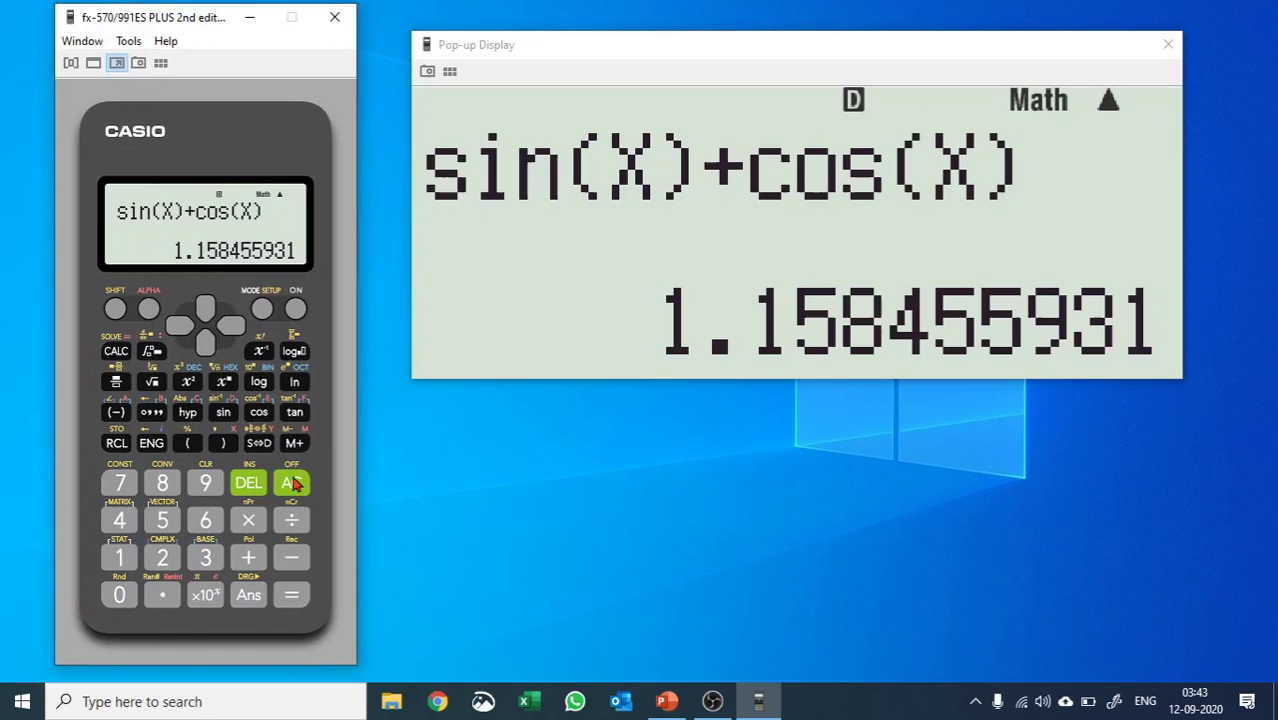
Clear the calculator display with AC.
left_click(290, 483)
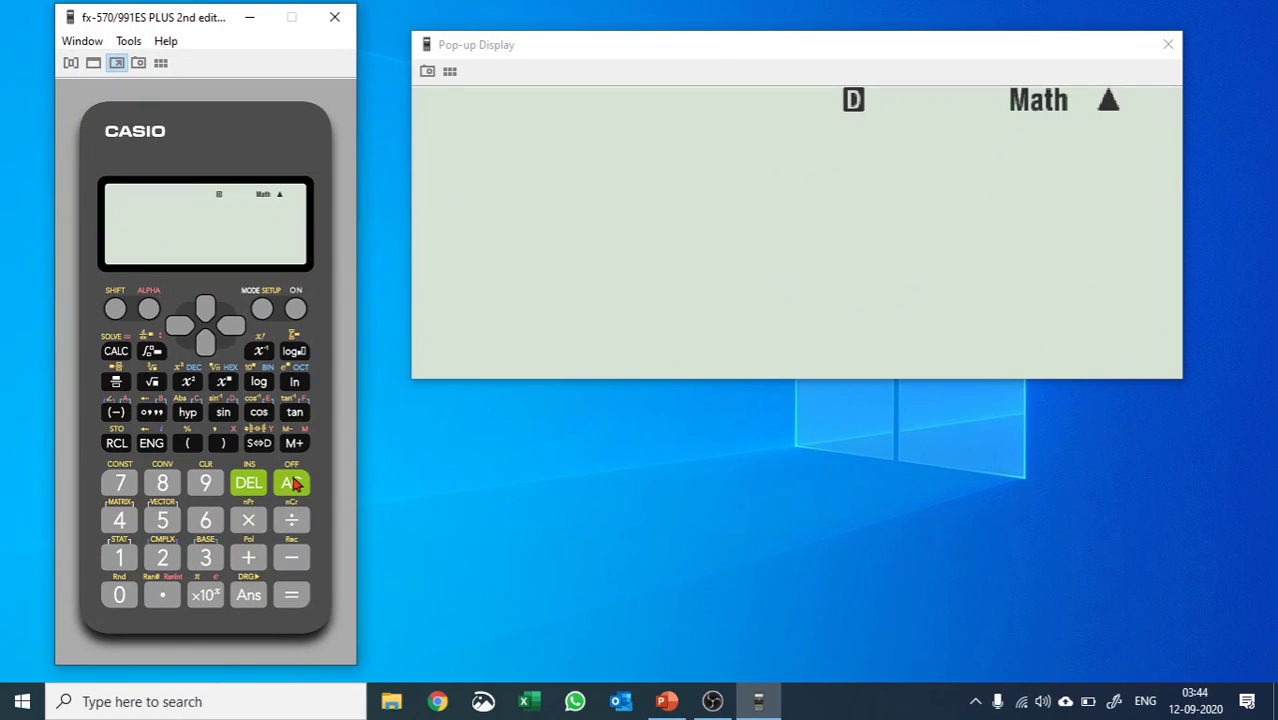
Enter the equation 2X+1=5, deleting a stray bracket along the way.
left_click(166, 562)
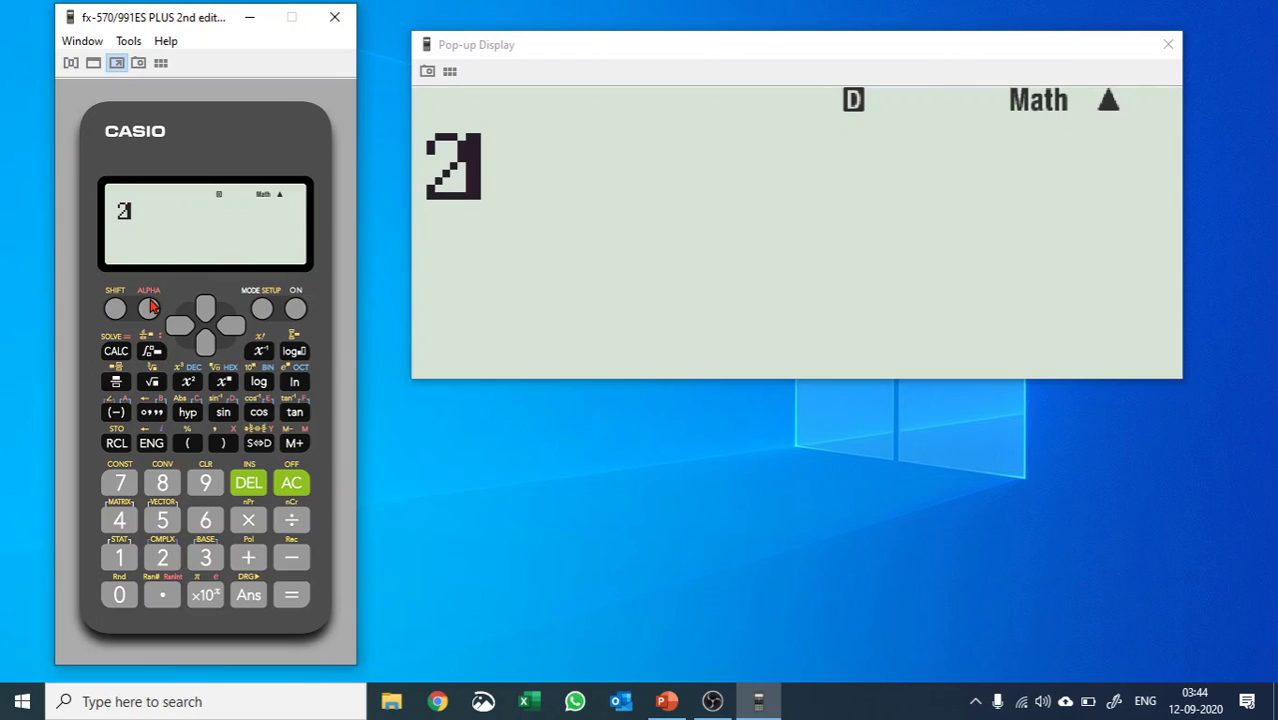
left_click(222, 443)
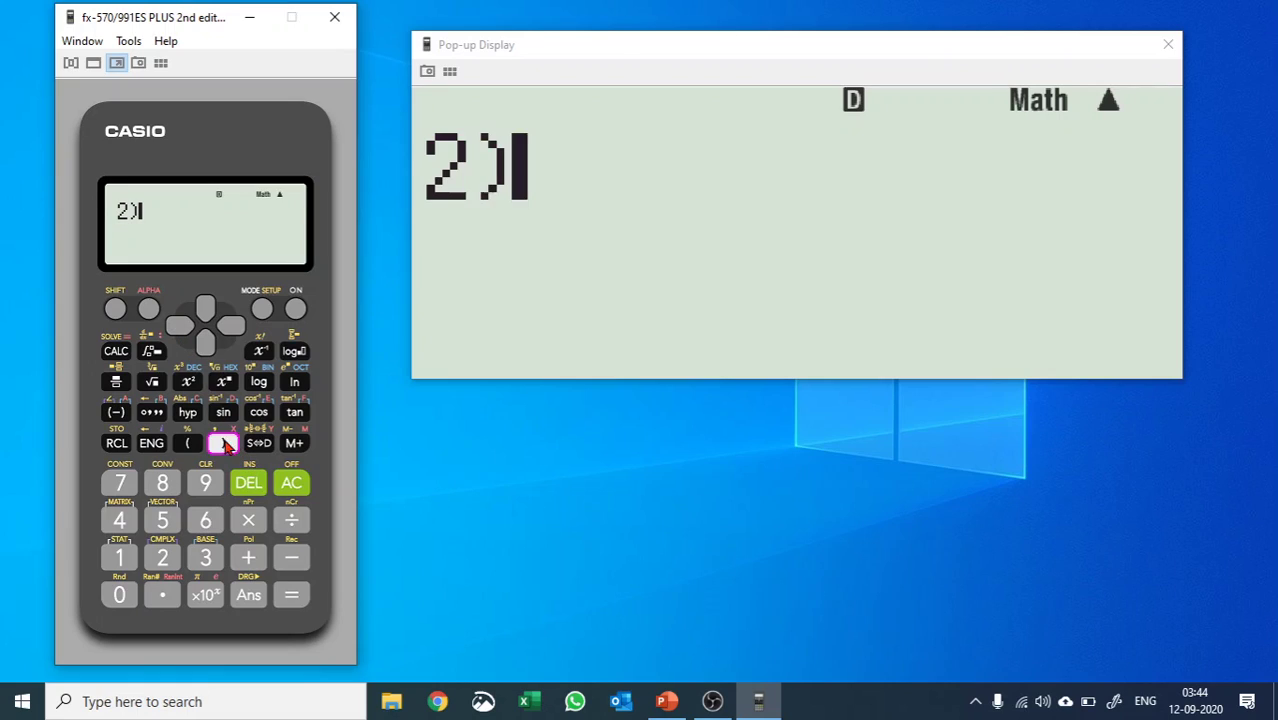
left_click(242, 483)
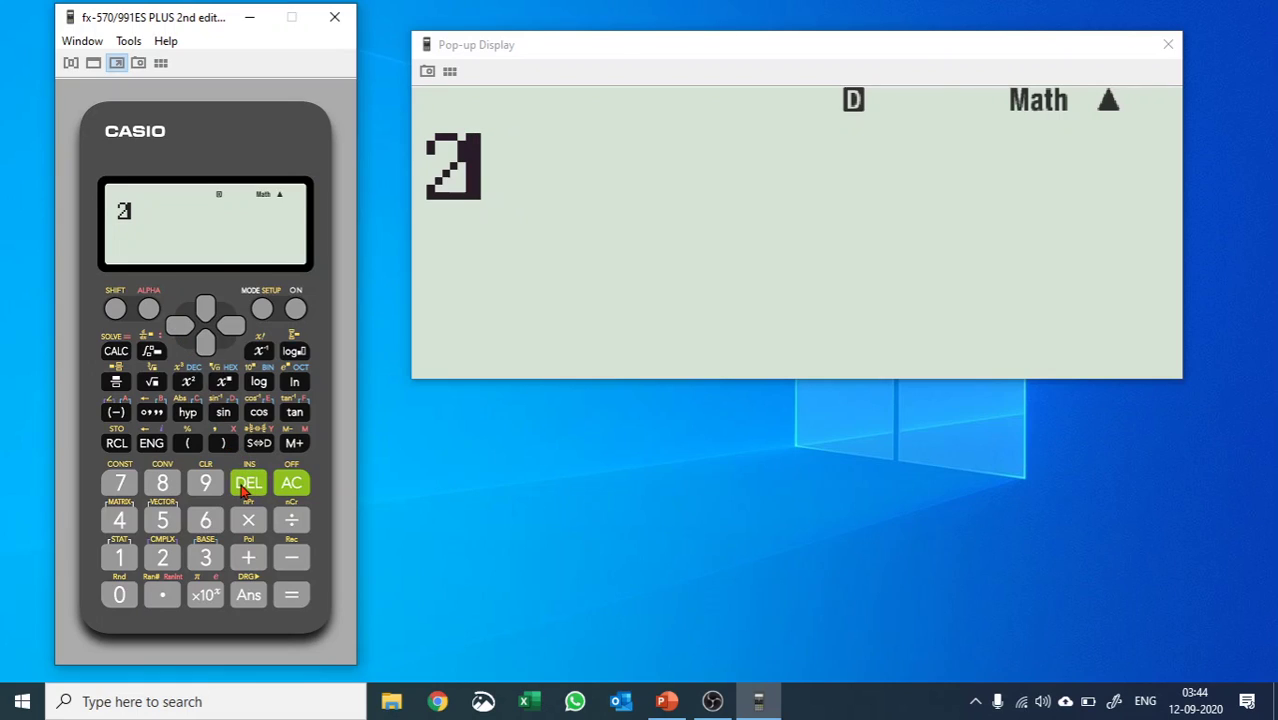
left_click(150, 311)
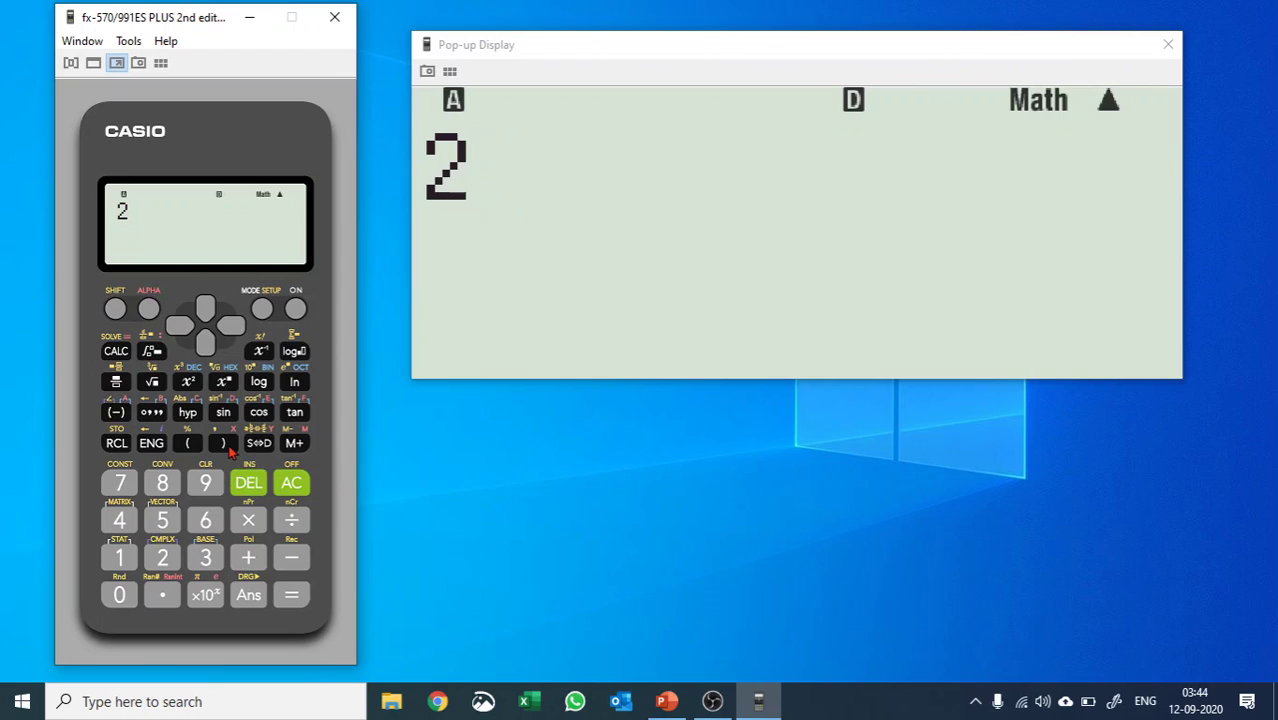
left_click(222, 443)
left_click(248, 557)
left_click(119, 557)
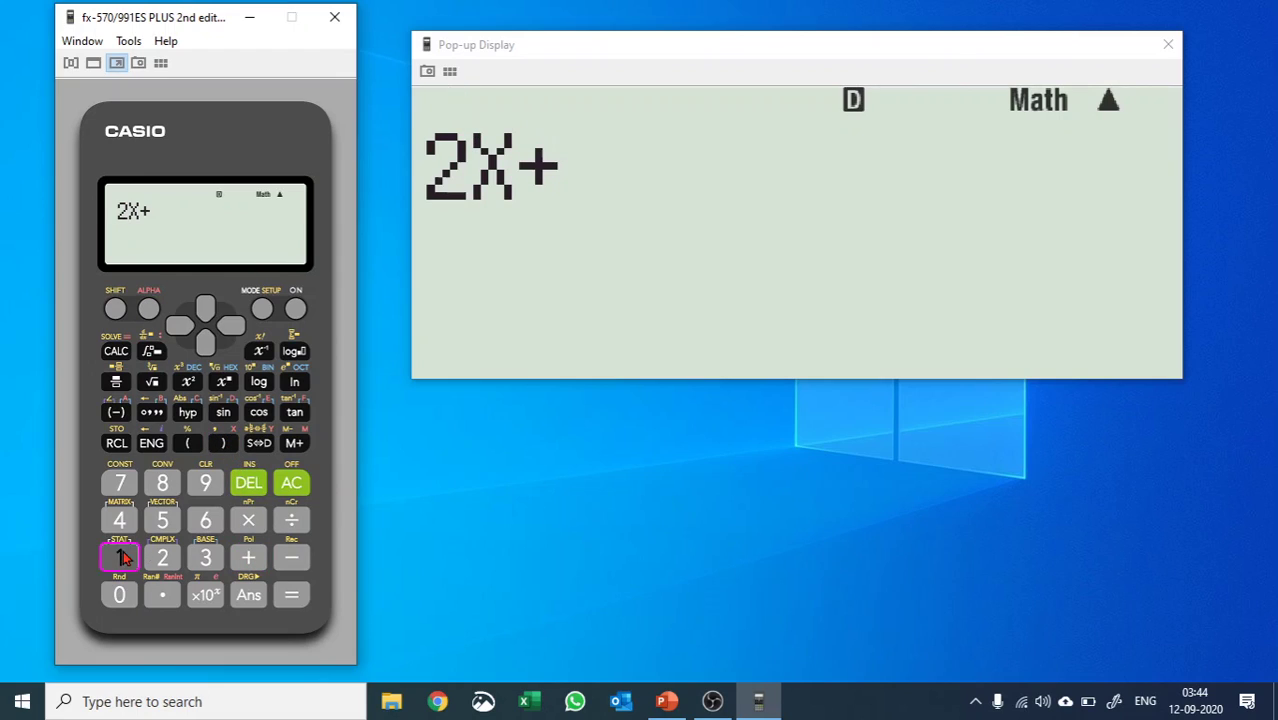
left_click(148, 309)
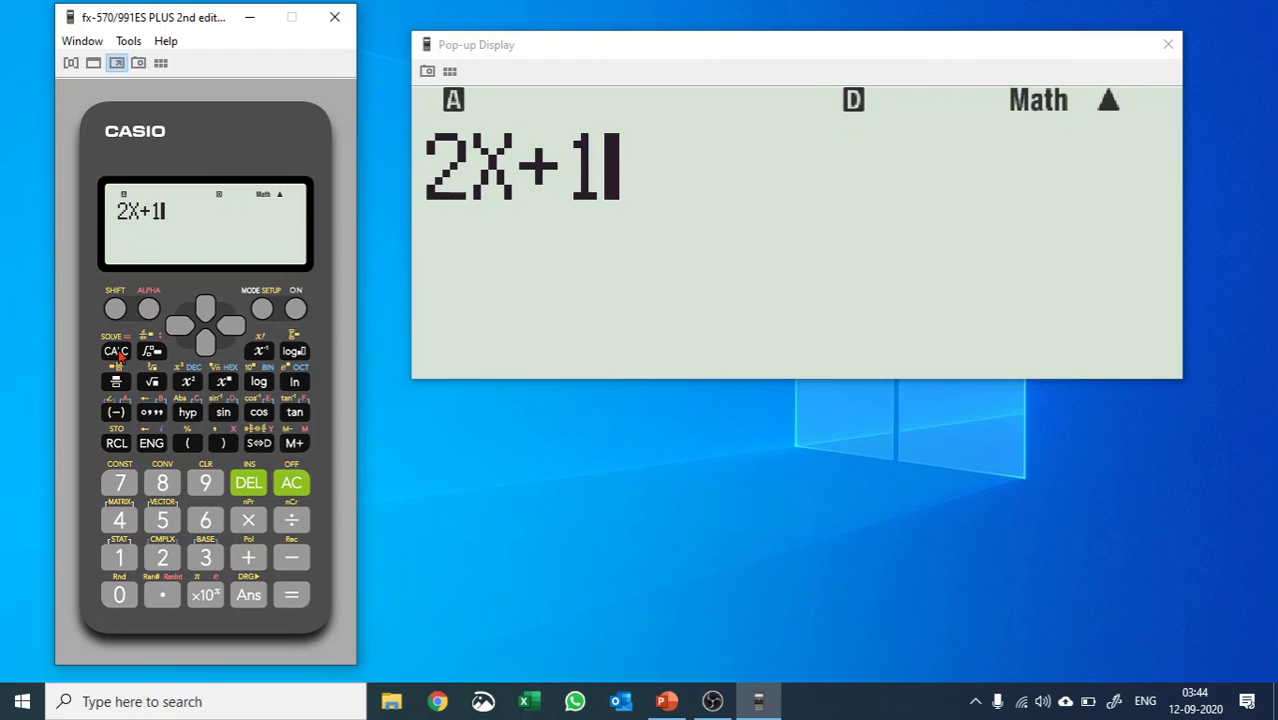
left_click(118, 352)
left_click(165, 522)
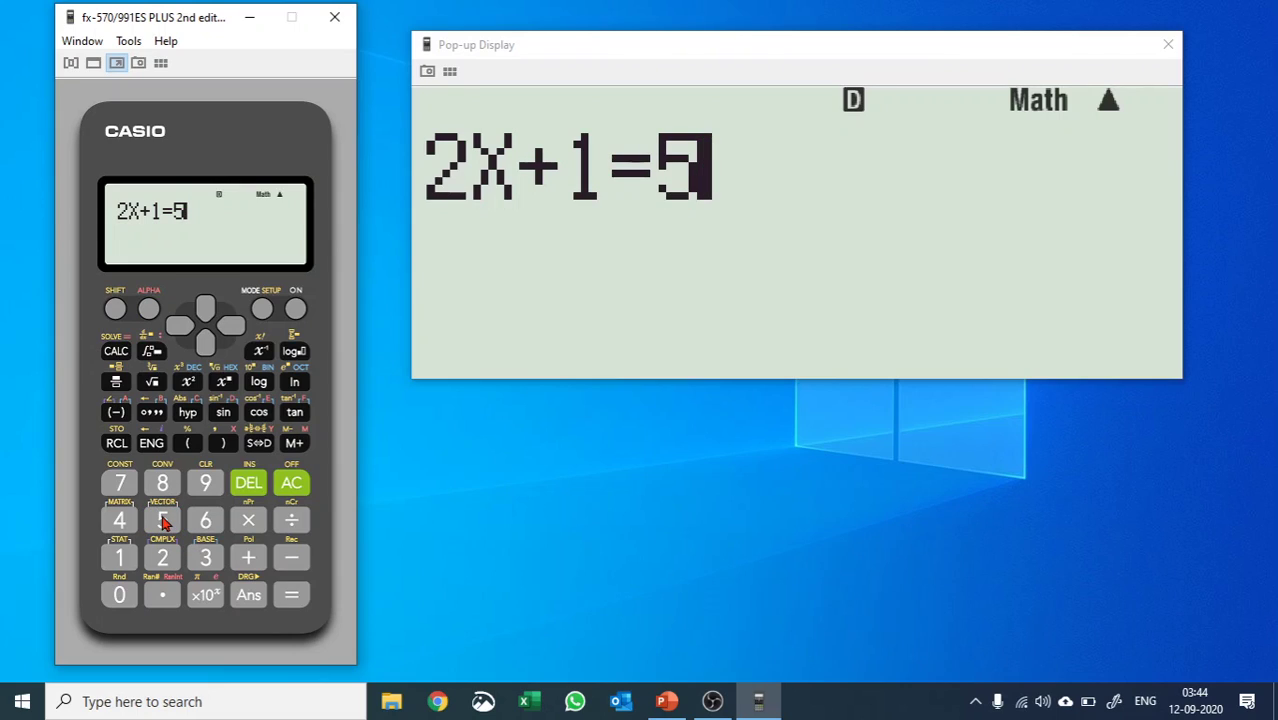
left_click(115, 312)
Solve 2X+1=5 with SOLVE, getting X=2 and L-R=0, then begin a new entry 2^.
left_click(116, 352)
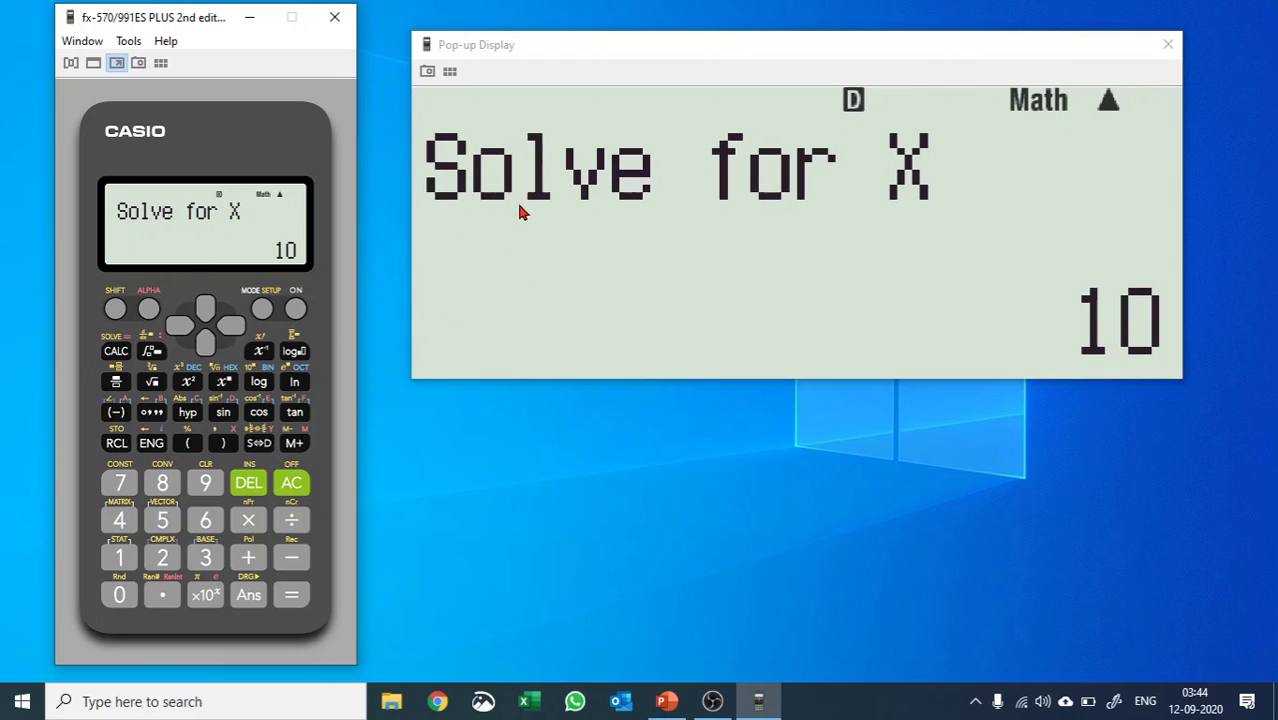
left_click(292, 595)
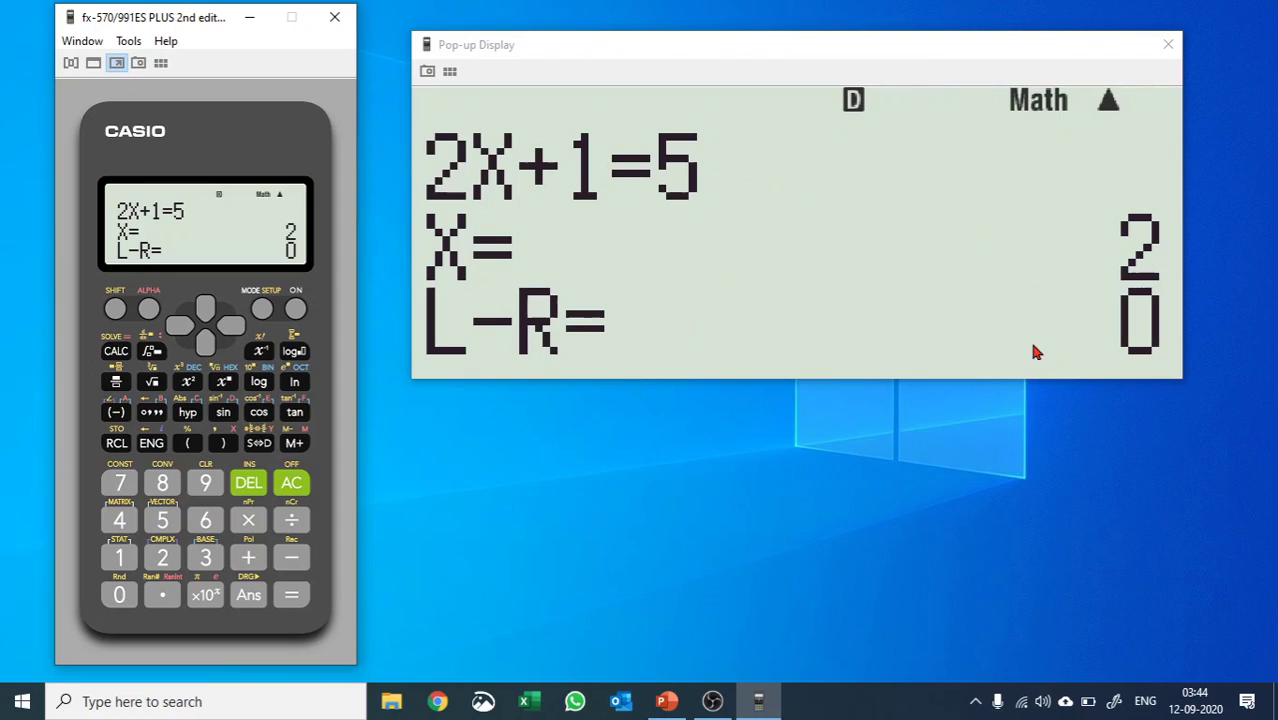
left_click(166, 558)
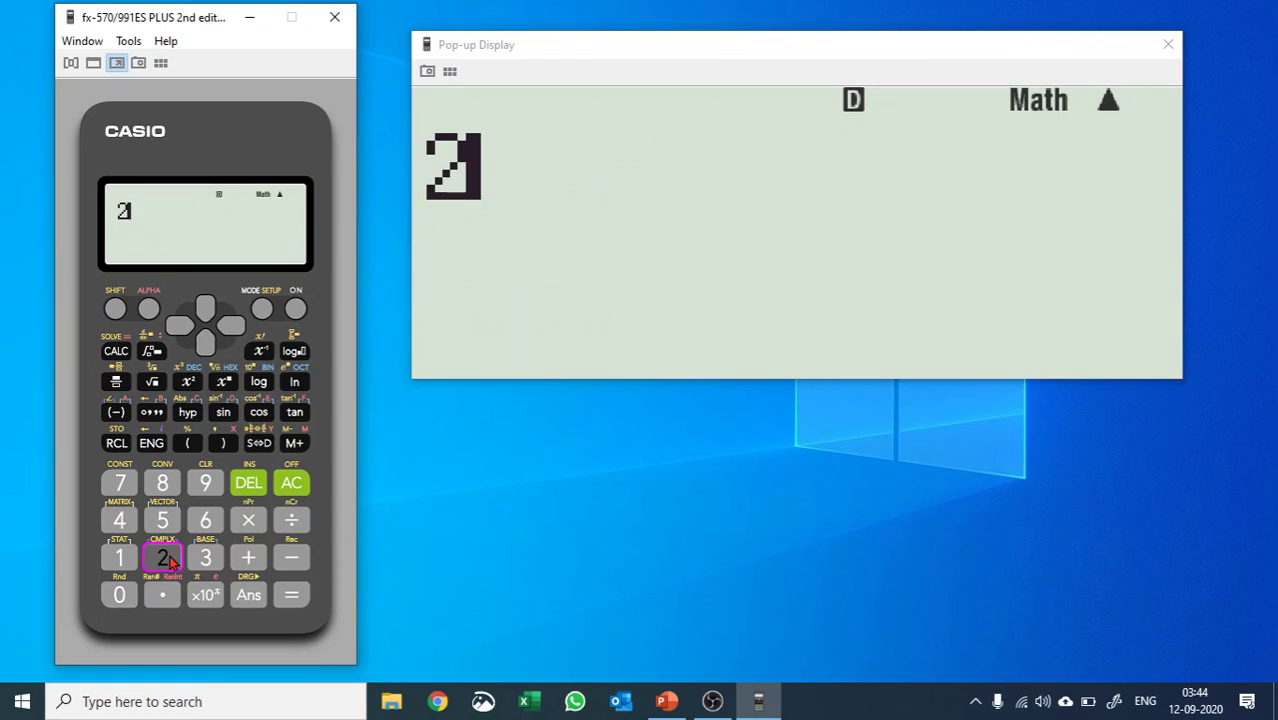
left_click(225, 388)
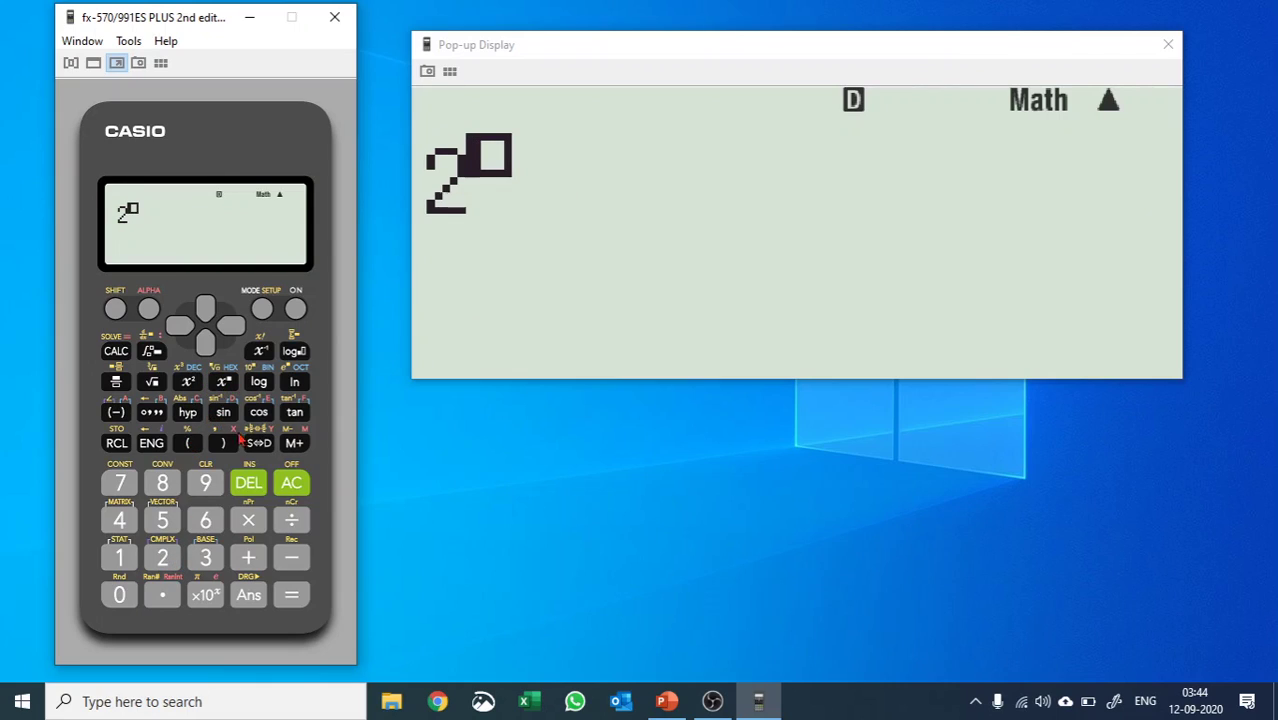
Complete the equation 2^X=37.
left_click(150, 309)
left_click(224, 443)
left_click(226, 328)
left_click(148, 309)
left_click(116, 351)
left_click(205, 557)
left_click(121, 483)
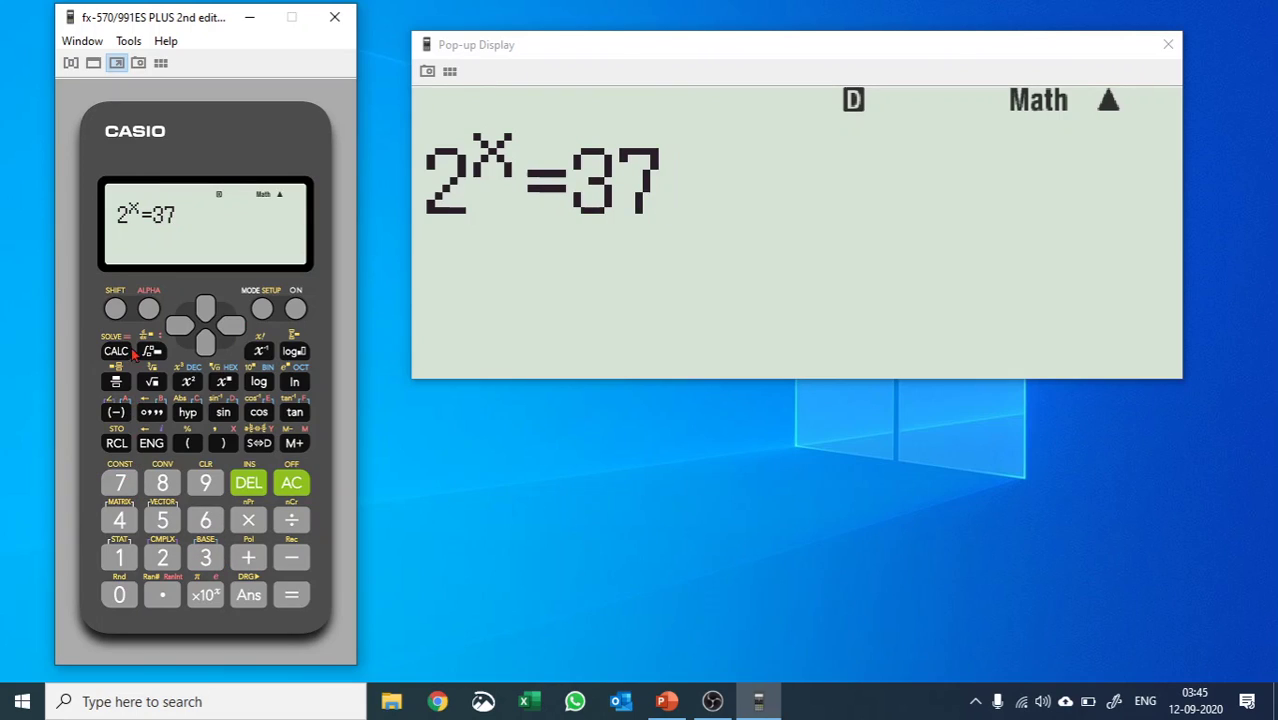
Solve 2^X=37 for X with SOLVE, obtaining X=5.209453366.
left_click(116, 309)
left_click(117, 351)
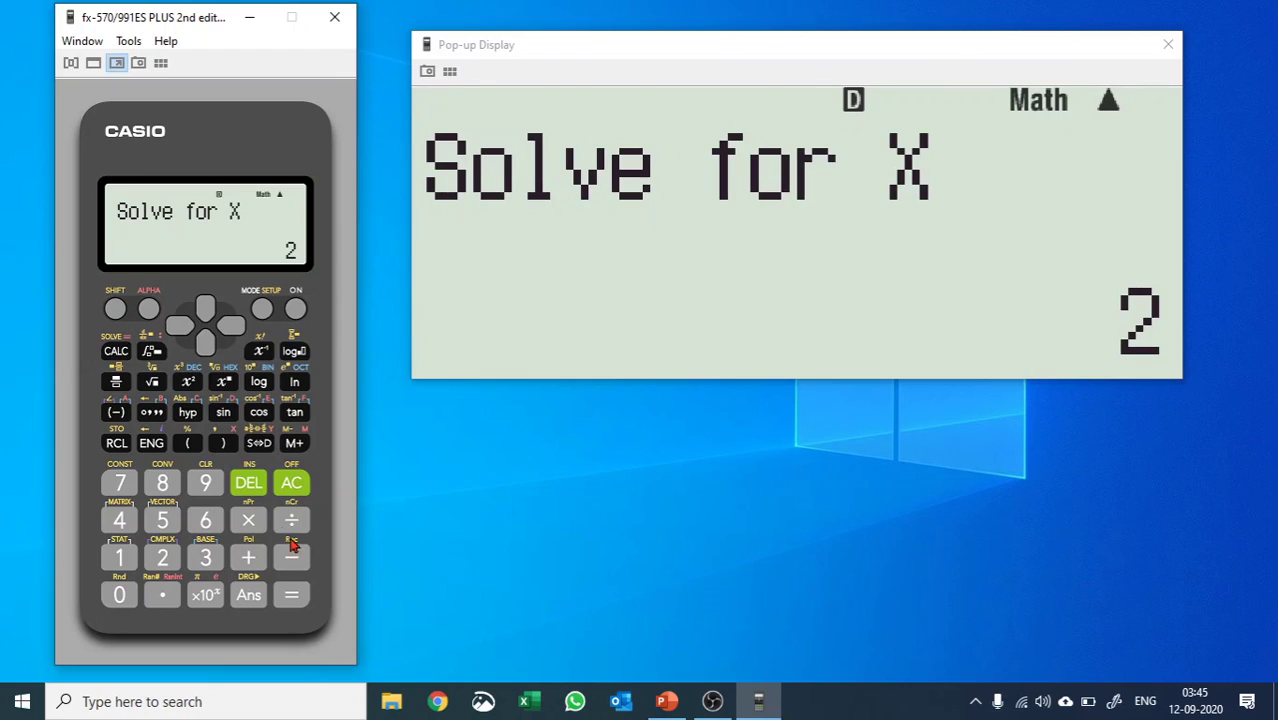
left_click(291, 596)
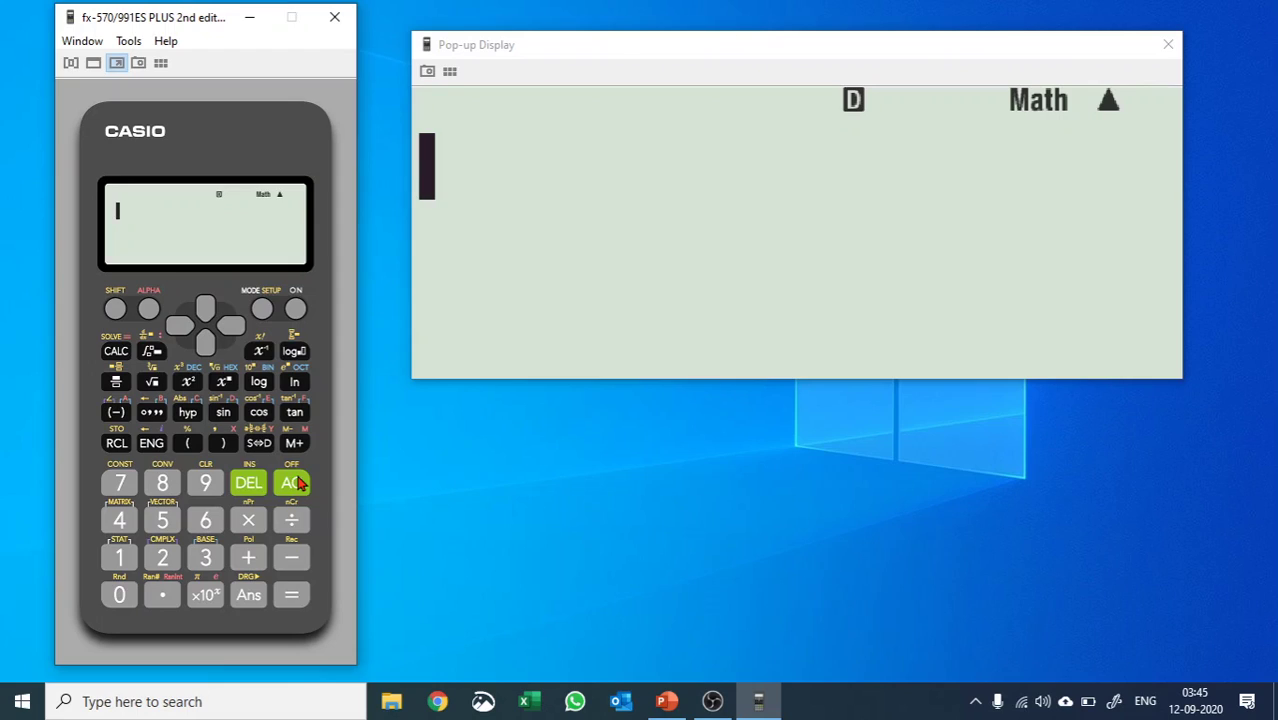
Compute 356×1253689, giving 446313284.
left_click(208, 557)
left_click(163, 520)
left_click(204, 528)
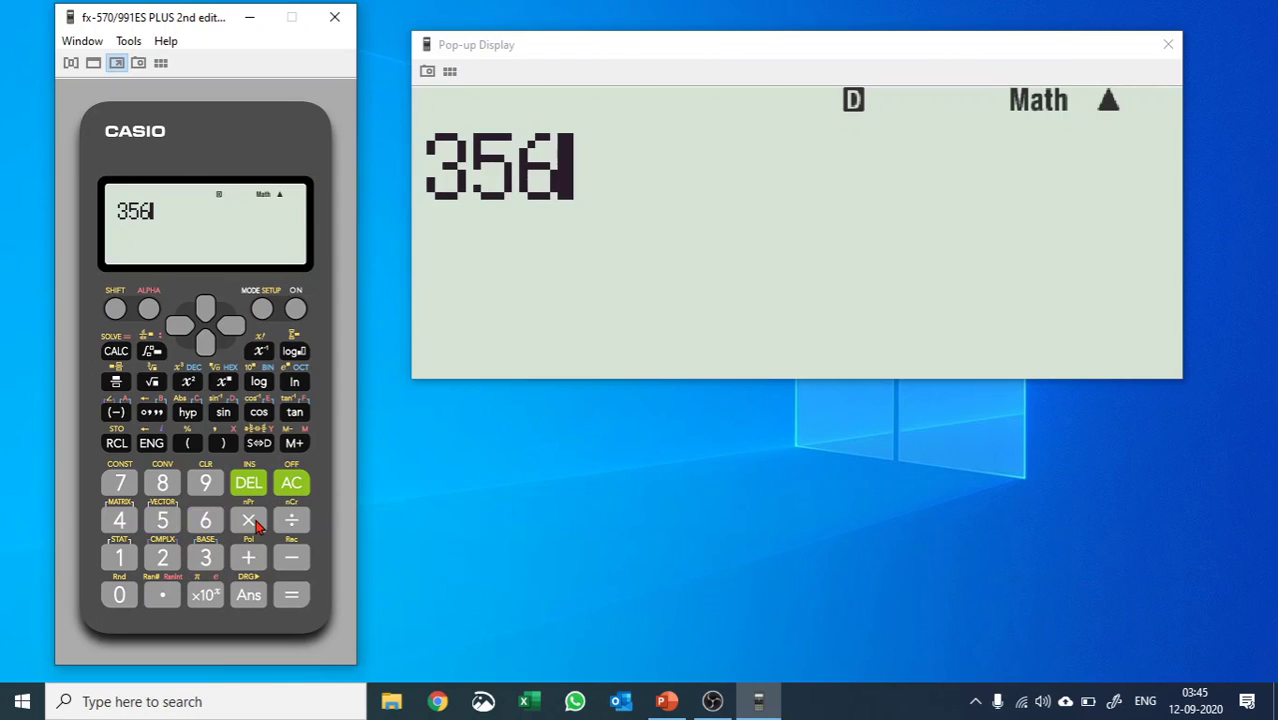
left_click(248, 520)
left_click(119, 557)
left_click(163, 558)
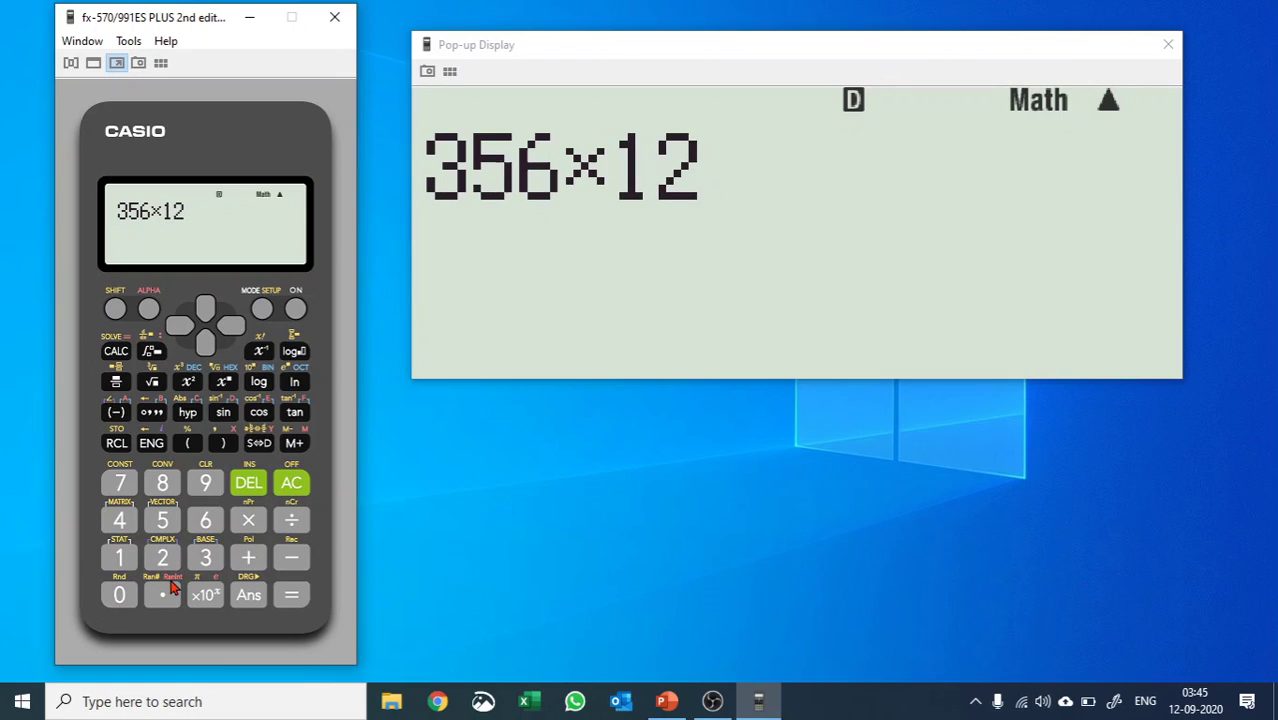
left_click(163, 520)
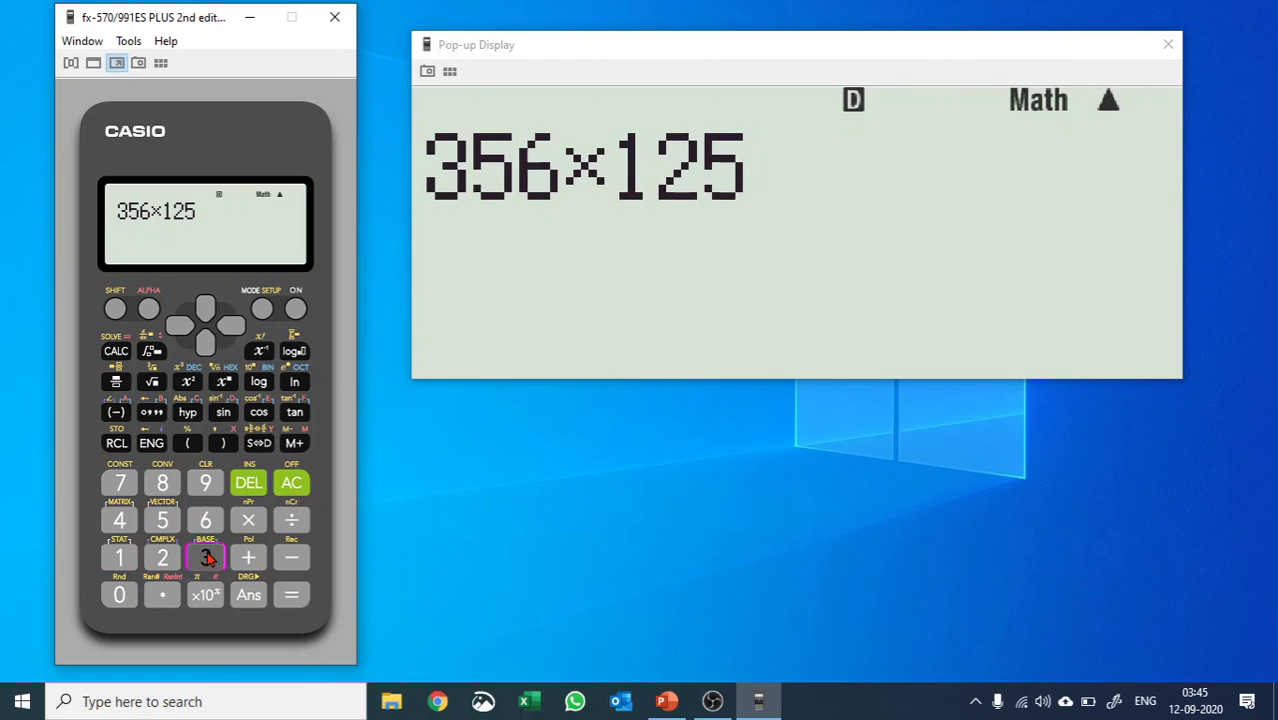
left_click(205, 557)
left_click(205, 520)
left_click(162, 483)
left_click(202, 484)
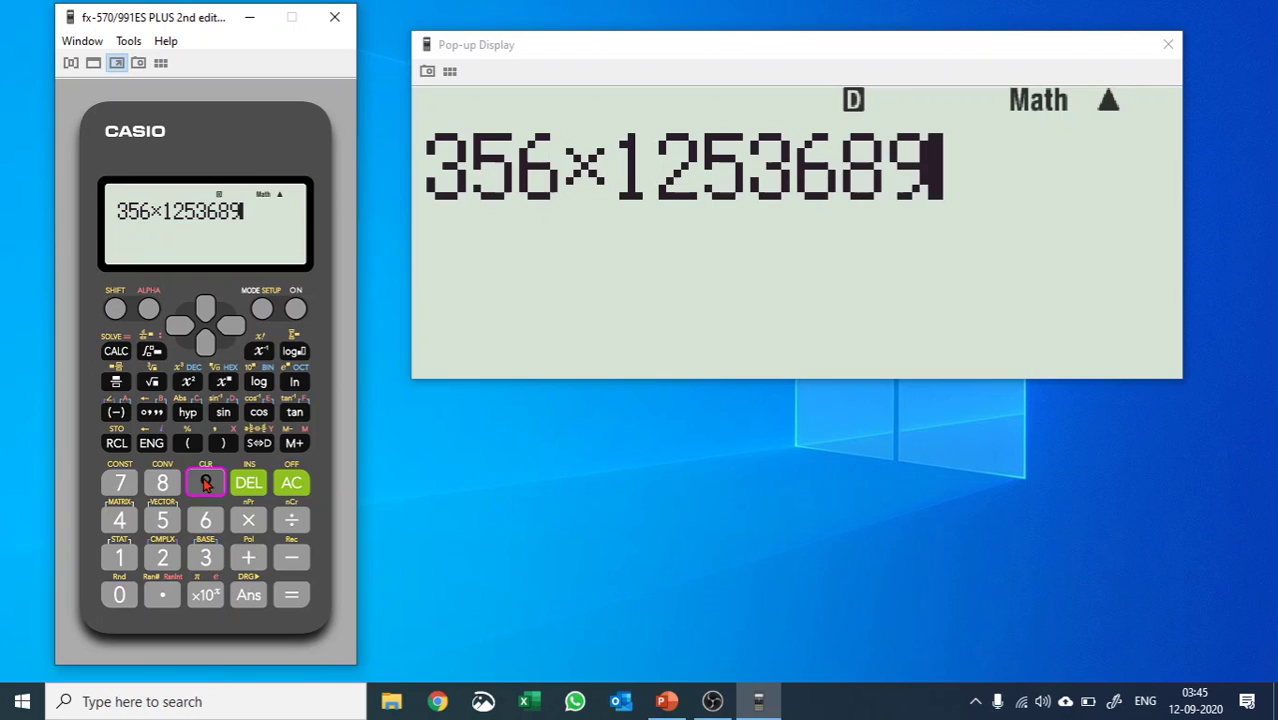
left_click(292, 596)
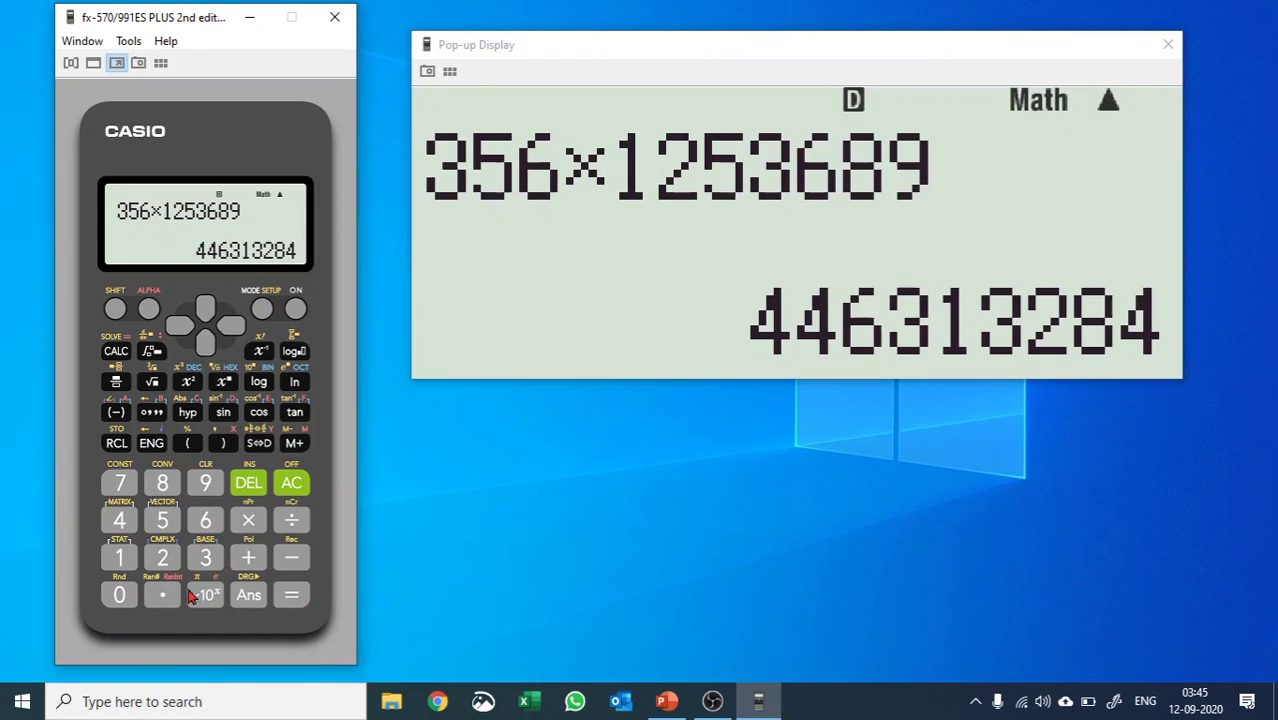
left_click(248, 518)
left_click(163, 558)
left_click(165, 594)
left_click(205, 558)
left_click(201, 528)
left_click(162, 557)
left_click(294, 596)
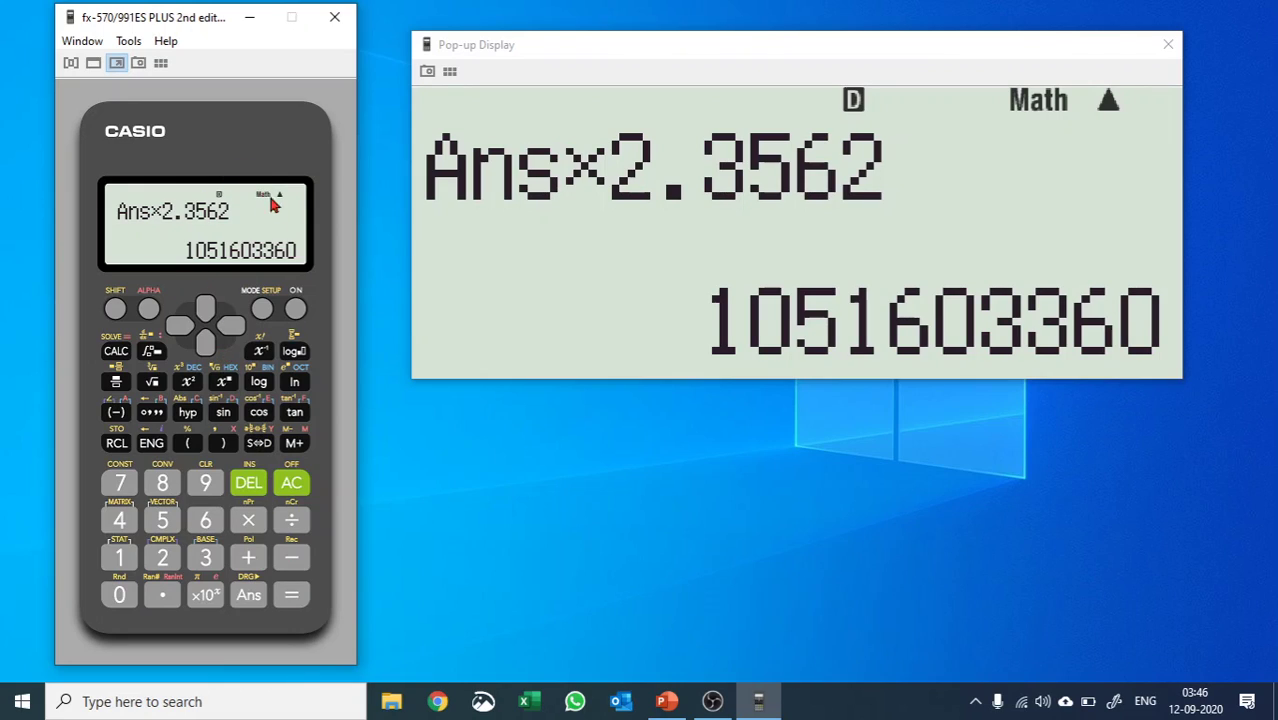
left_click(158, 446)
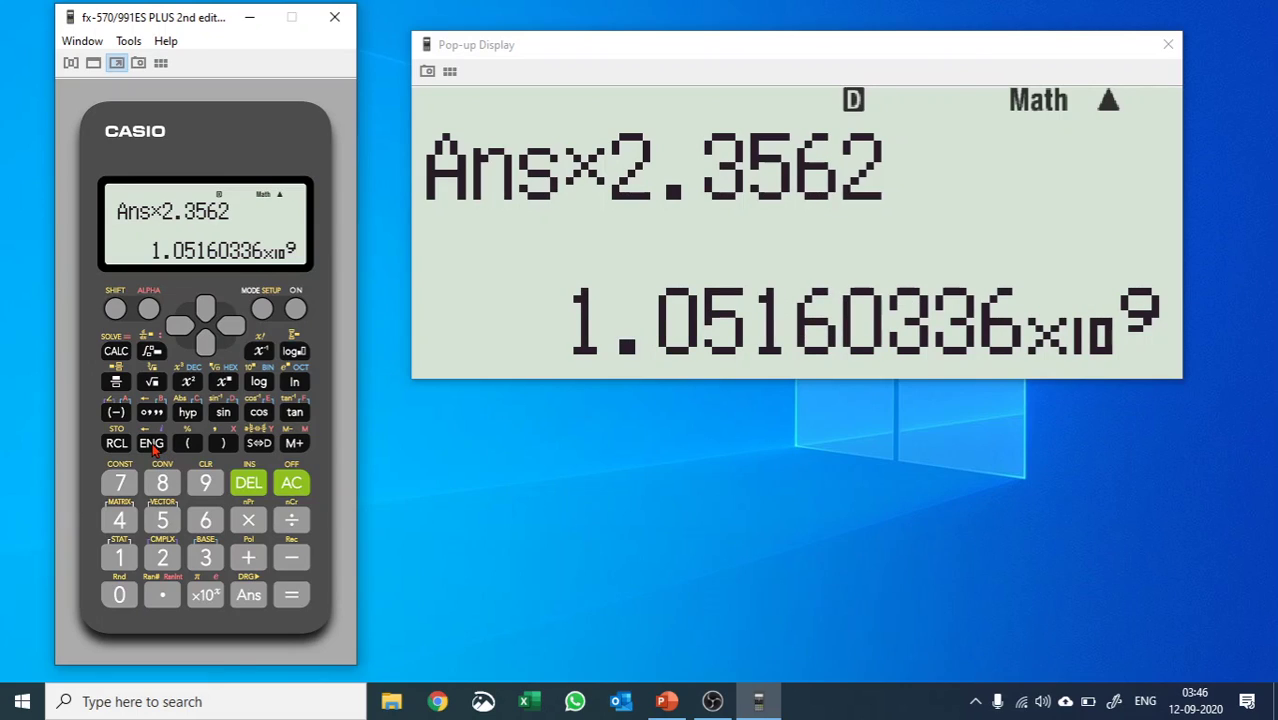
left_click(152, 445)
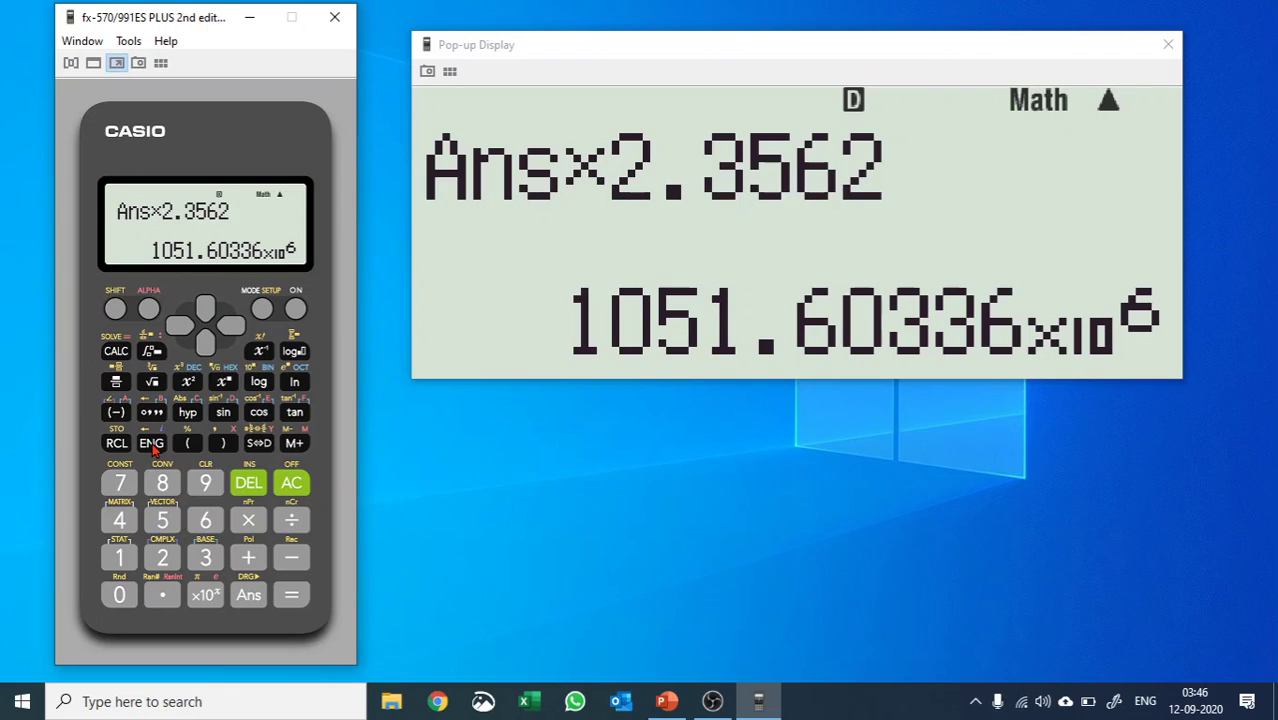
left_click(152, 446)
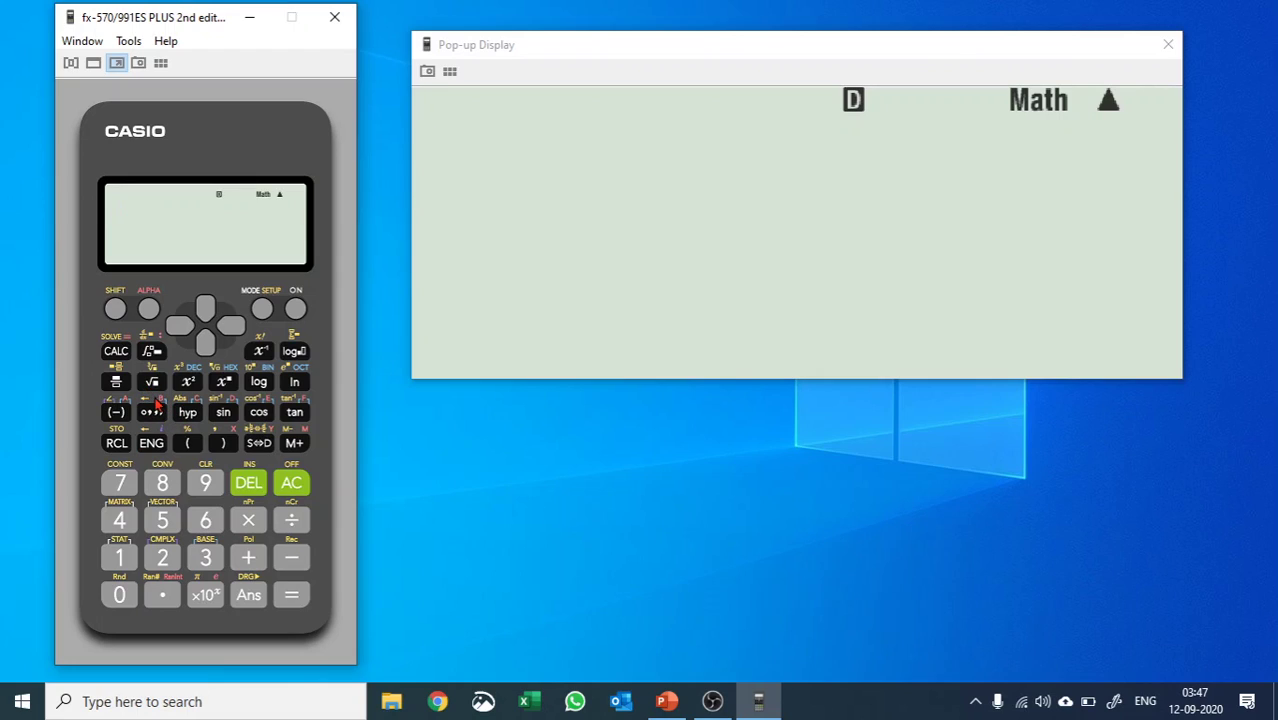
Compute 125×65 = 8125 and convert it to degree-minute-second form 8125°0'0".
left_click(124, 560)
left_click(164, 564)
left_click(166, 524)
left_click(250, 522)
left_click(207, 520)
left_click(162, 520)
left_click(290, 595)
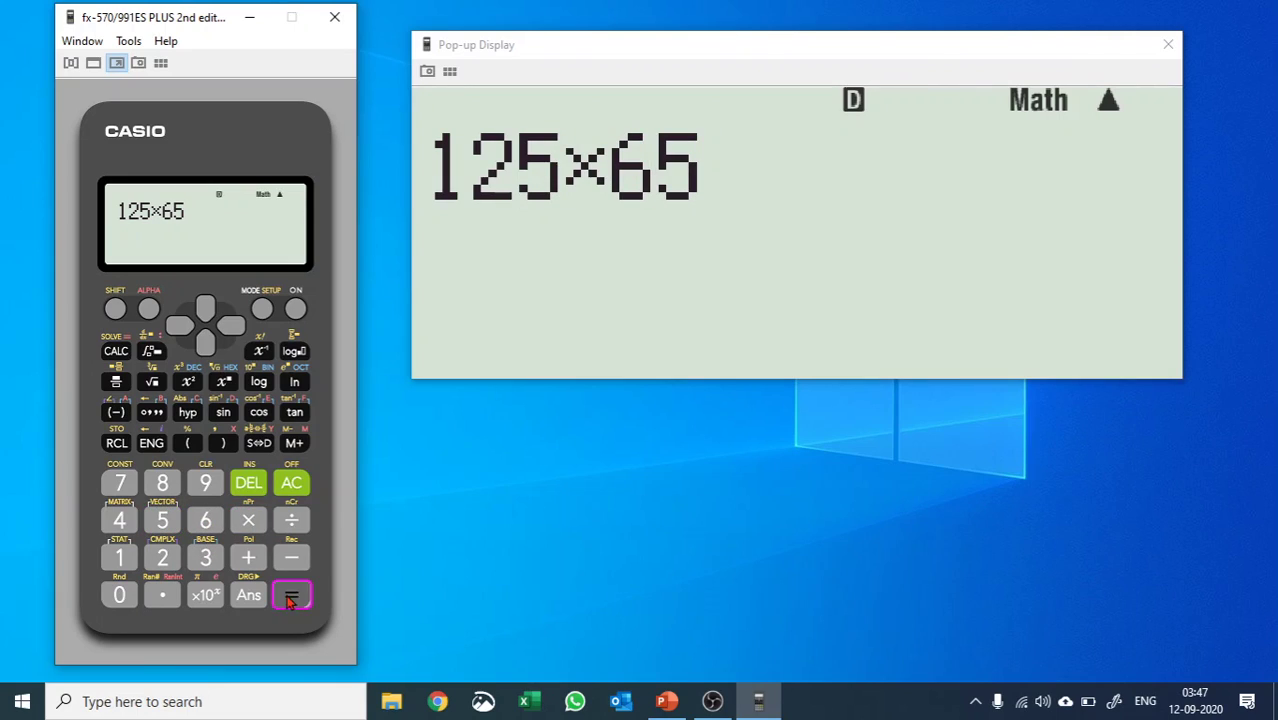
left_click(151, 413)
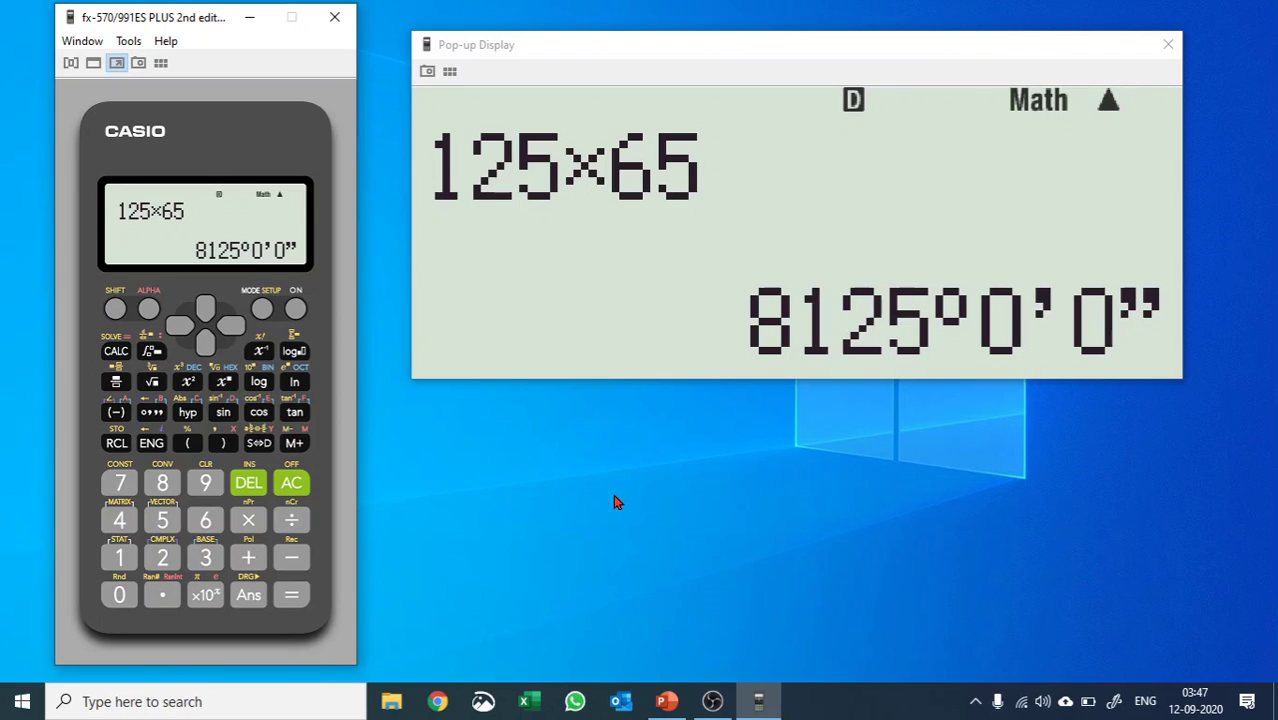
Enter the angle 12°15'36" using the °'" key.
left_click(124, 556)
left_click(163, 558)
left_click(152, 413)
left_click(121, 560)
left_click(162, 520)
left_click(155, 413)
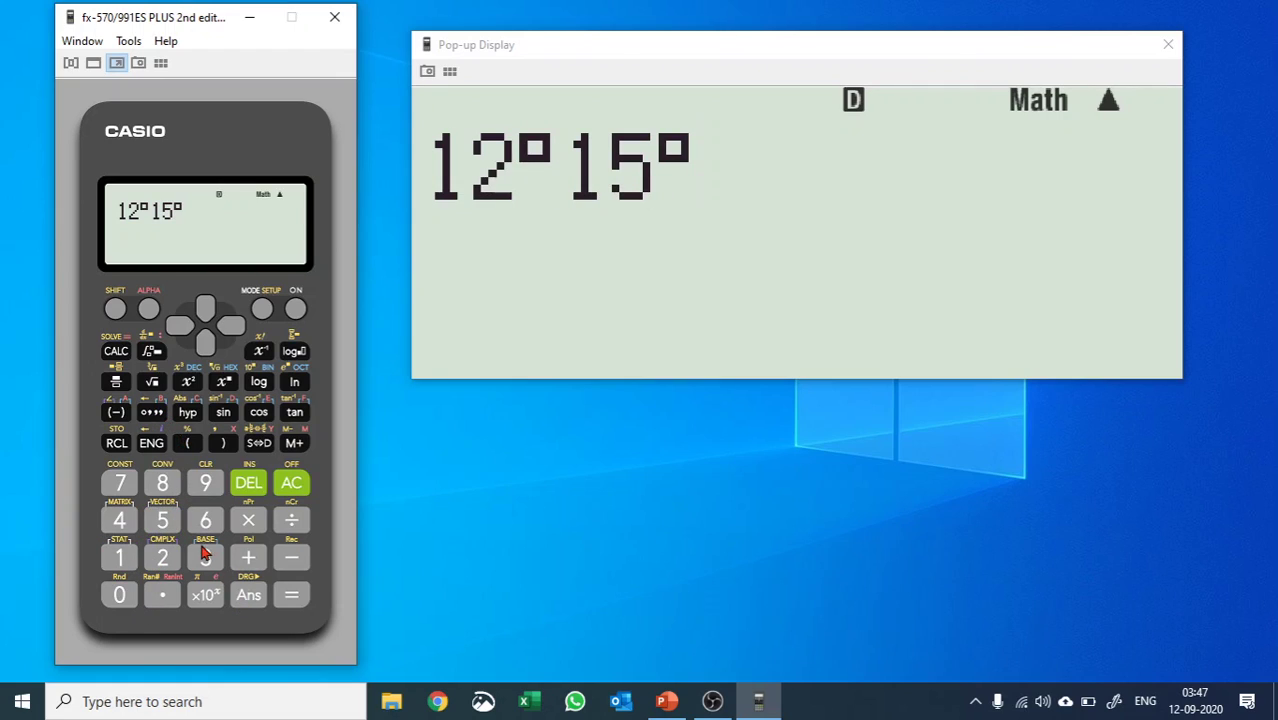
left_click(205, 556)
left_click(205, 520)
left_click(152, 413)
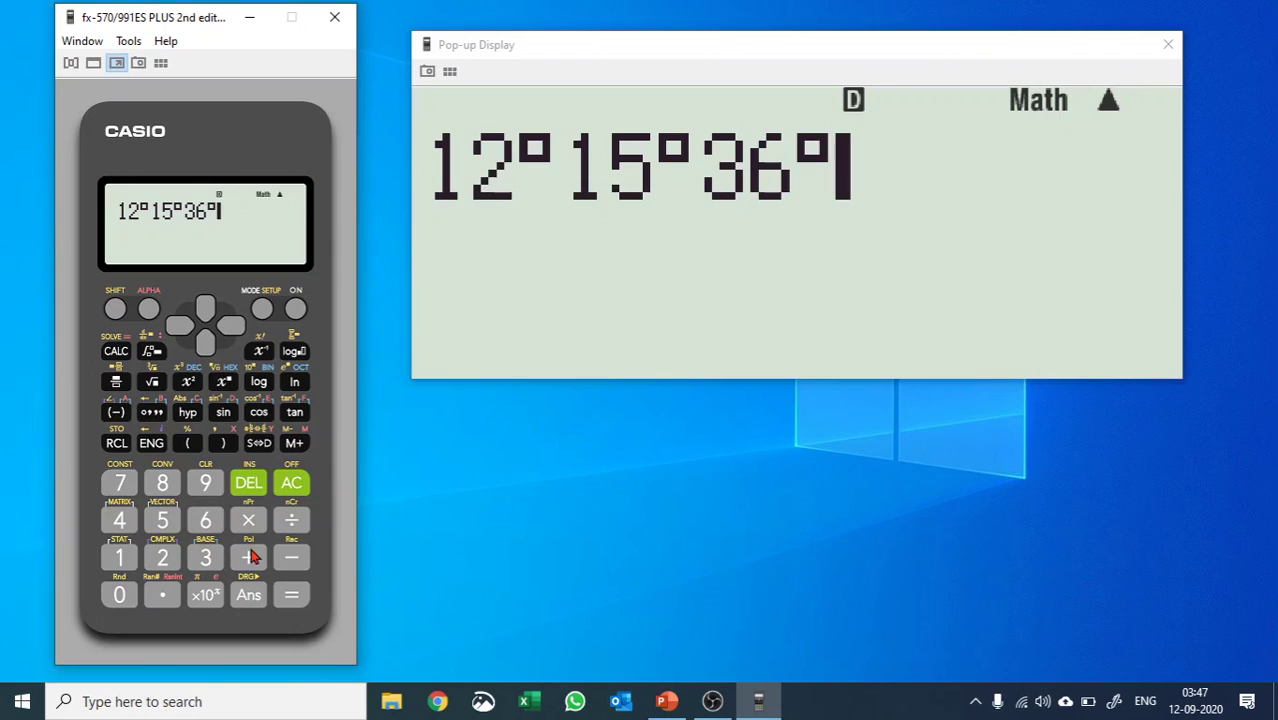
Add 1 to the angle and convert the result 663/50 to the decimal 13.26.
left_click(249, 560)
left_click(120, 558)
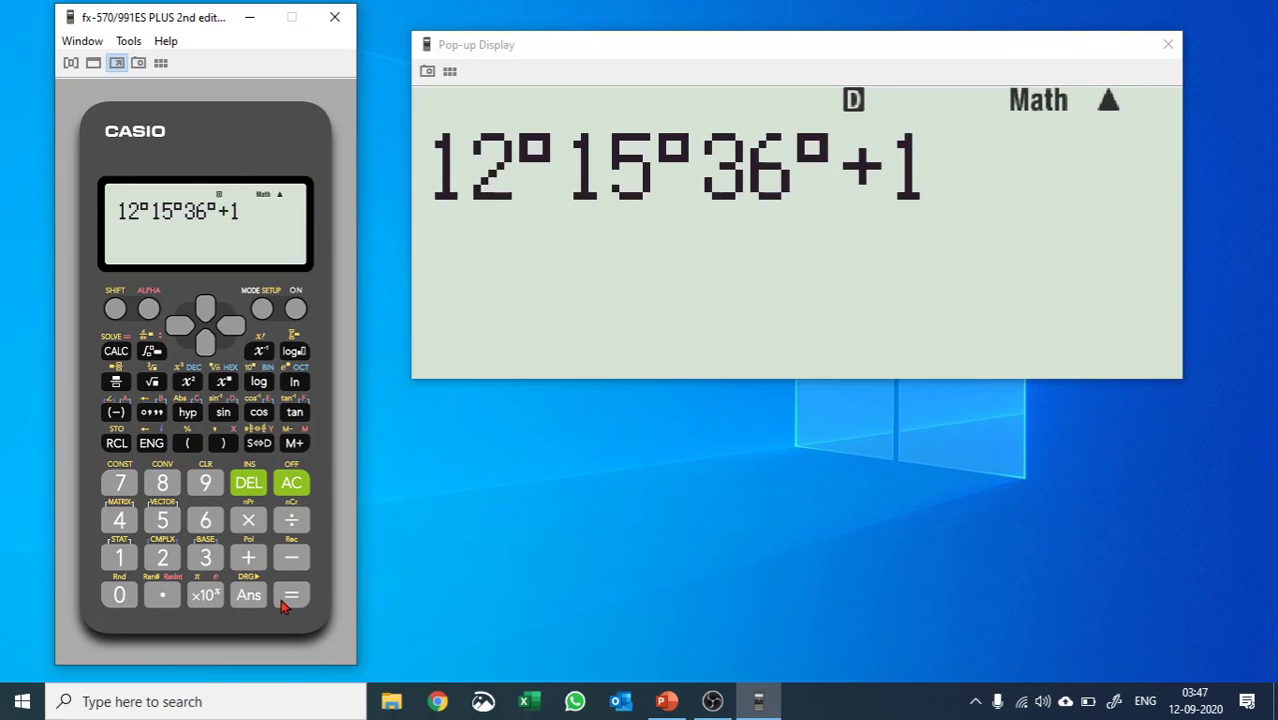
left_click(288, 596)
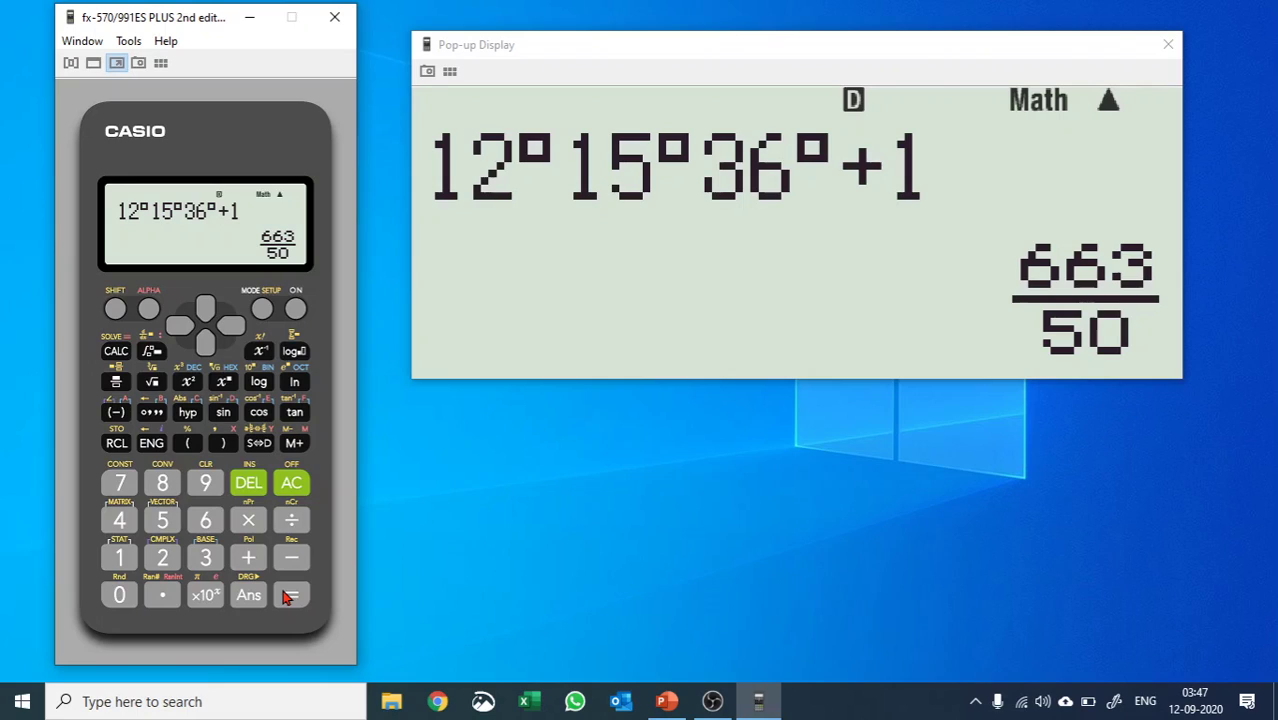
left_click(262, 445)
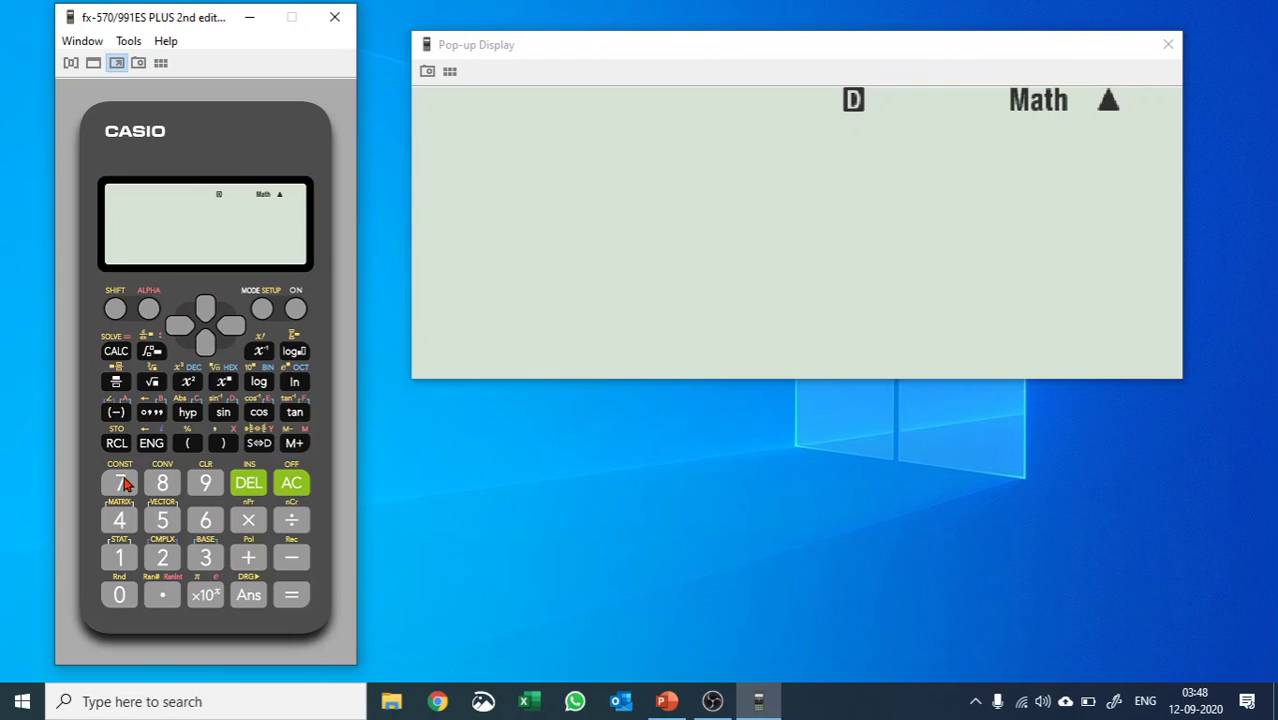
Recall constant 02 (neutron mass Mn) via CONST to show 1.674927471×10⁻²⁷.
left_click(115, 309)
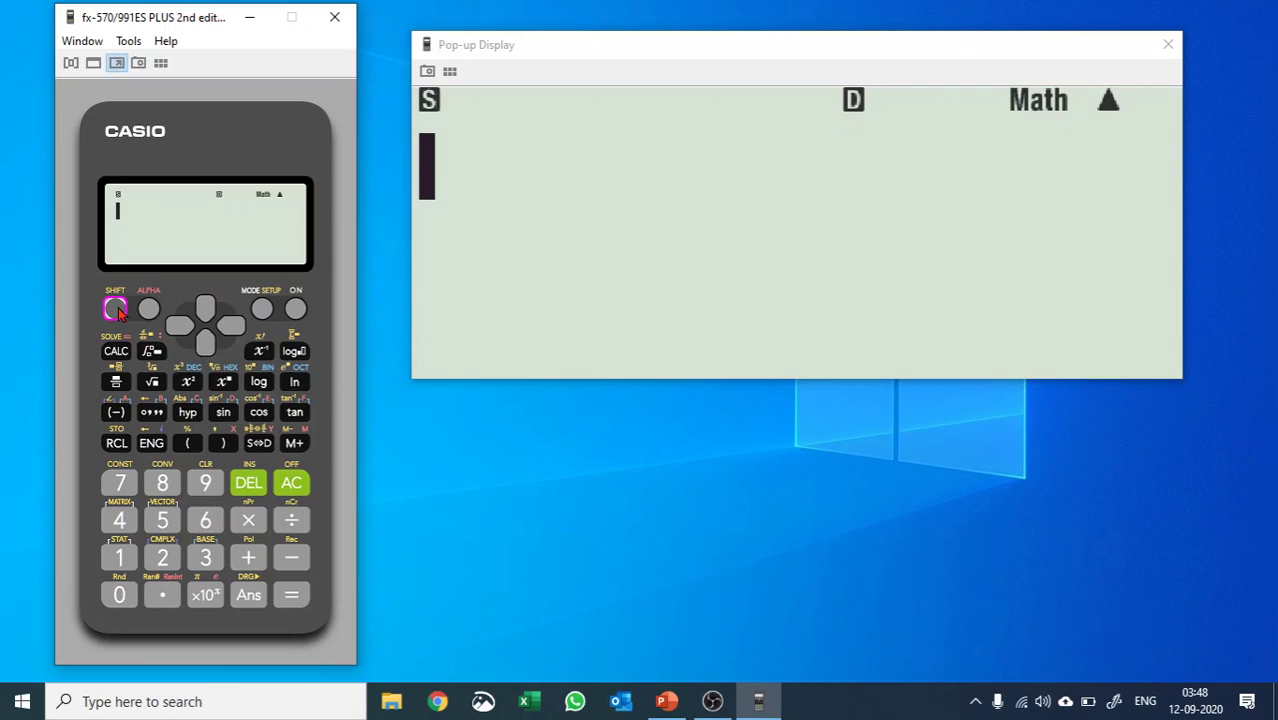
left_click(121, 484)
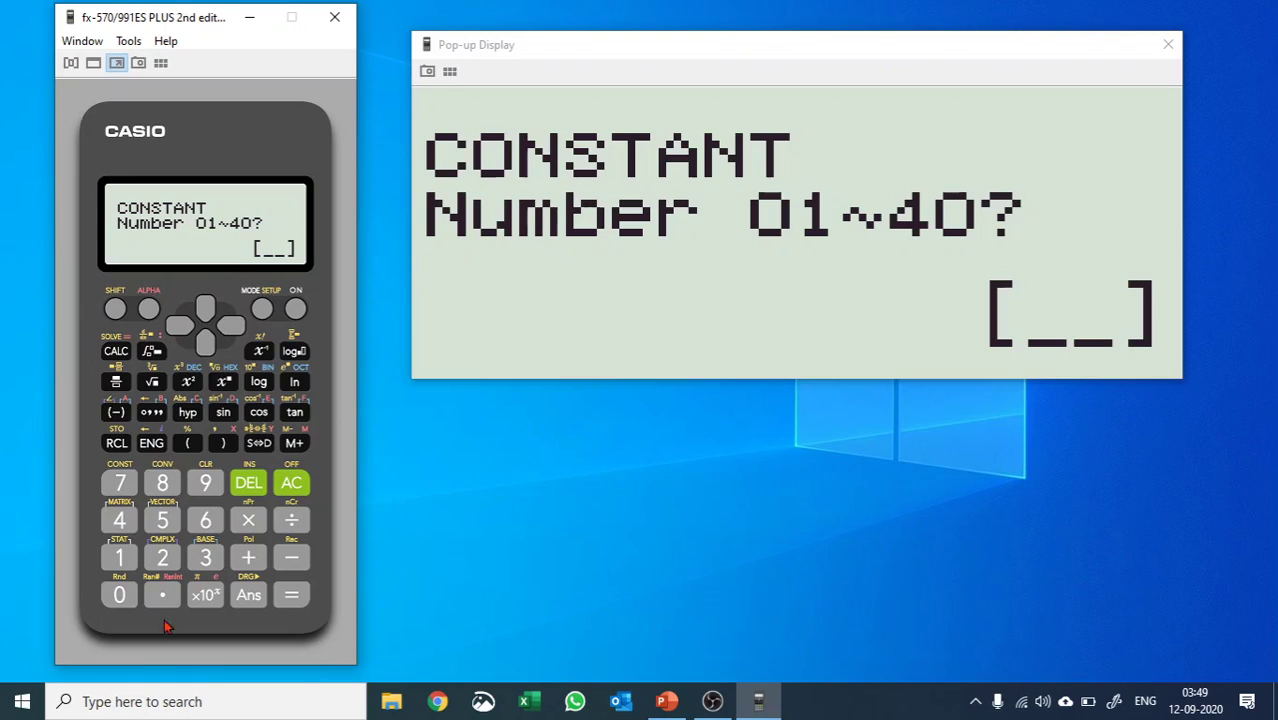
left_click(121, 594)
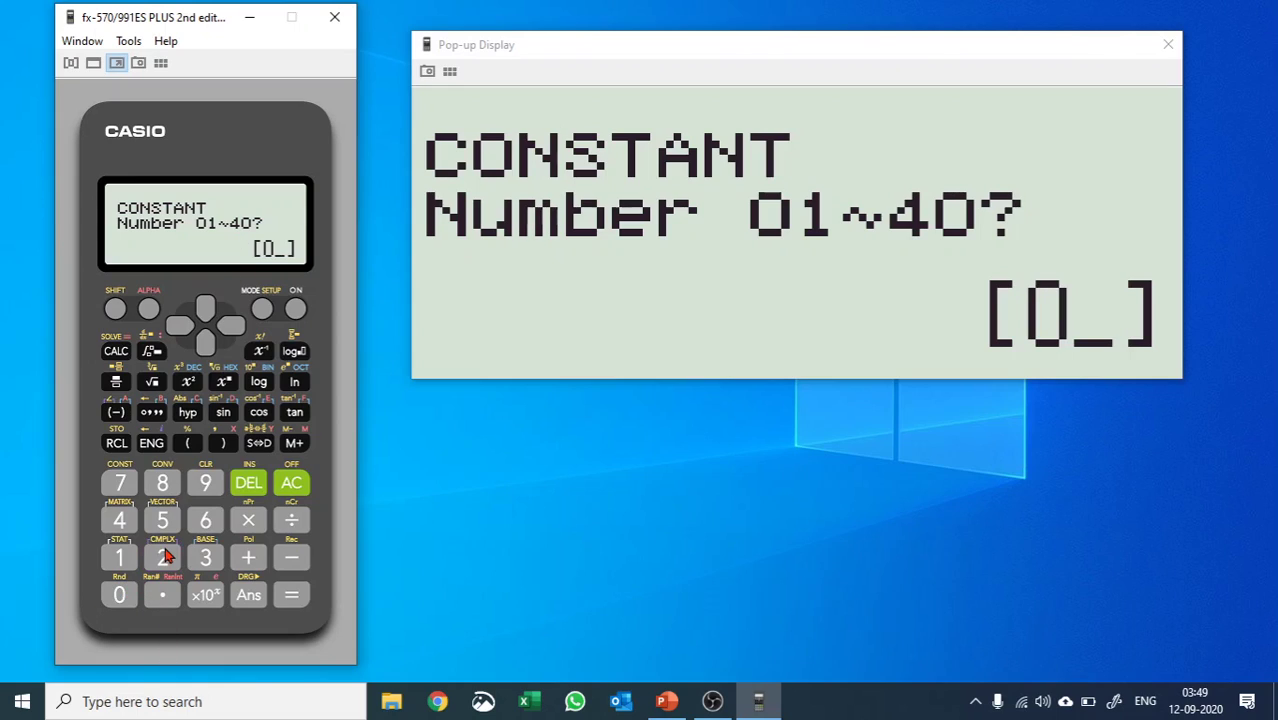
left_click(166, 560)
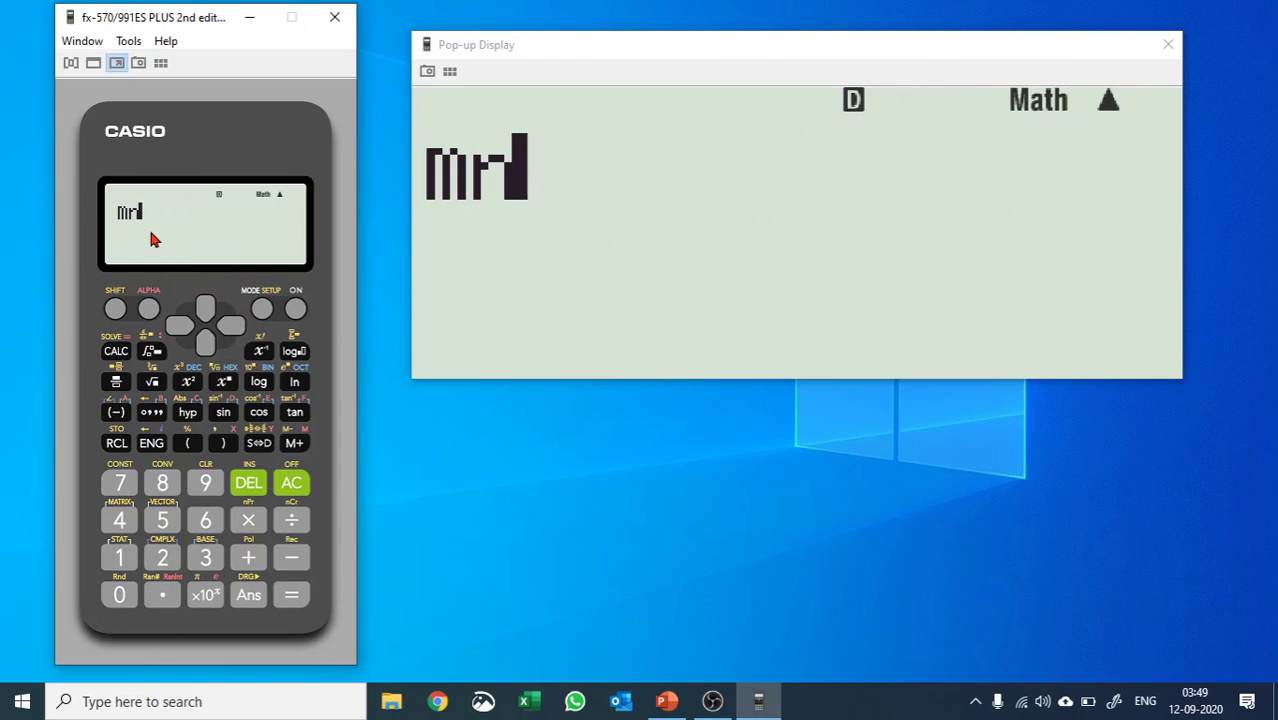
left_click(287, 593)
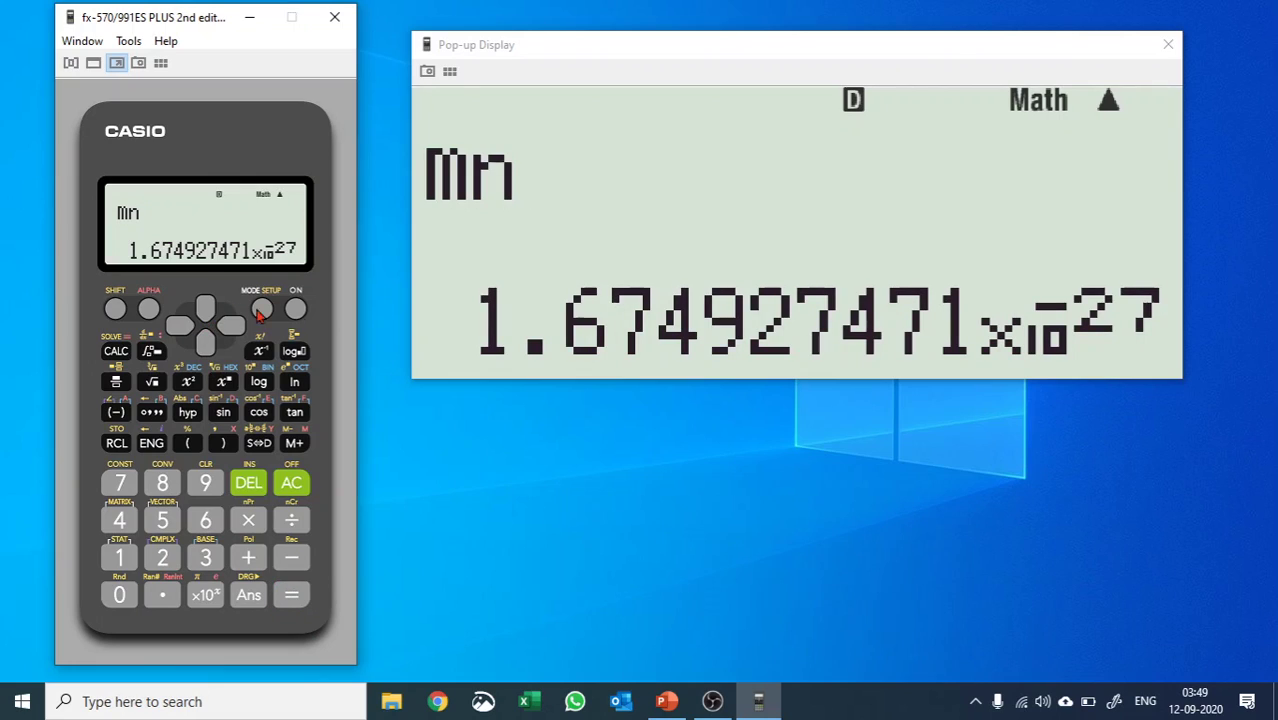